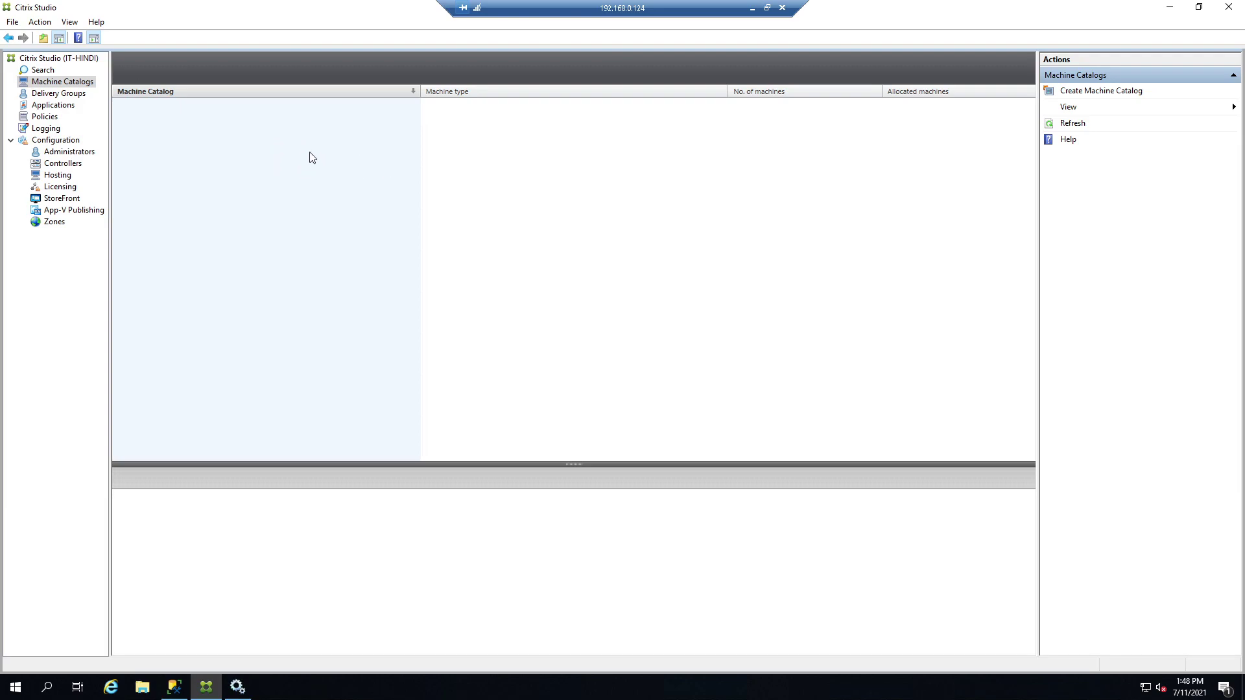
Start a new machine catalog for Multi-session OS with machines that are not power managed, deployed using another service or technology.
left_click(1091, 96)
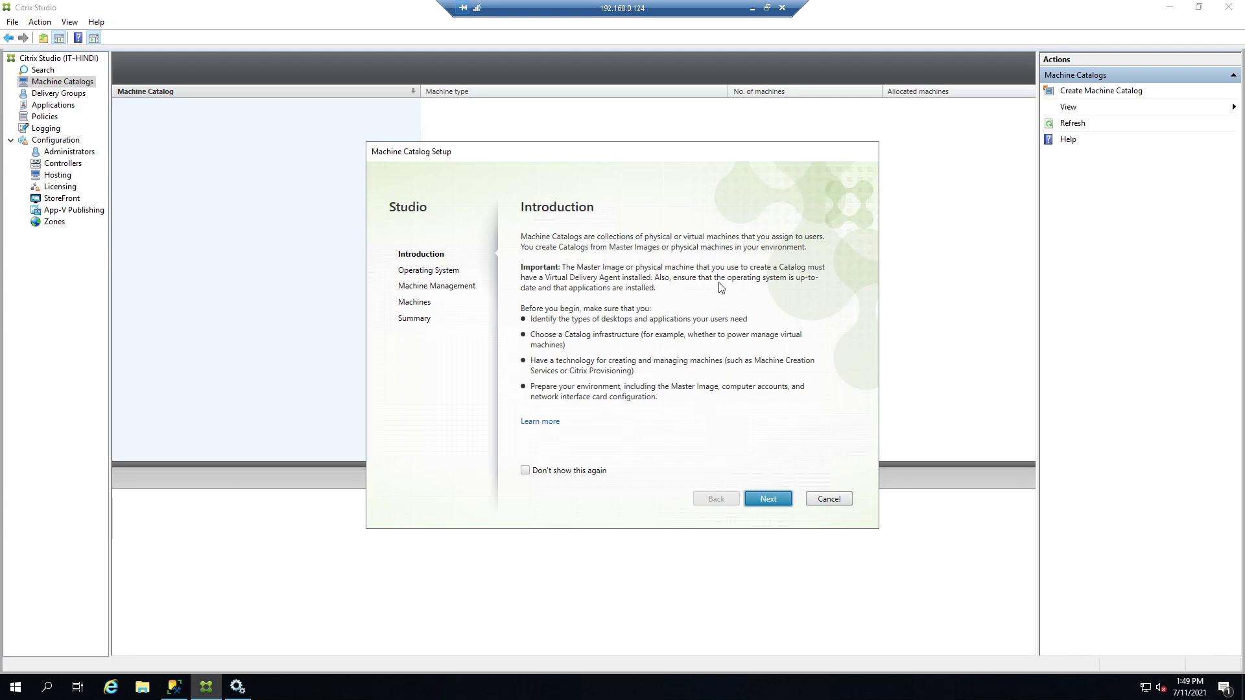
left_click(762, 498)
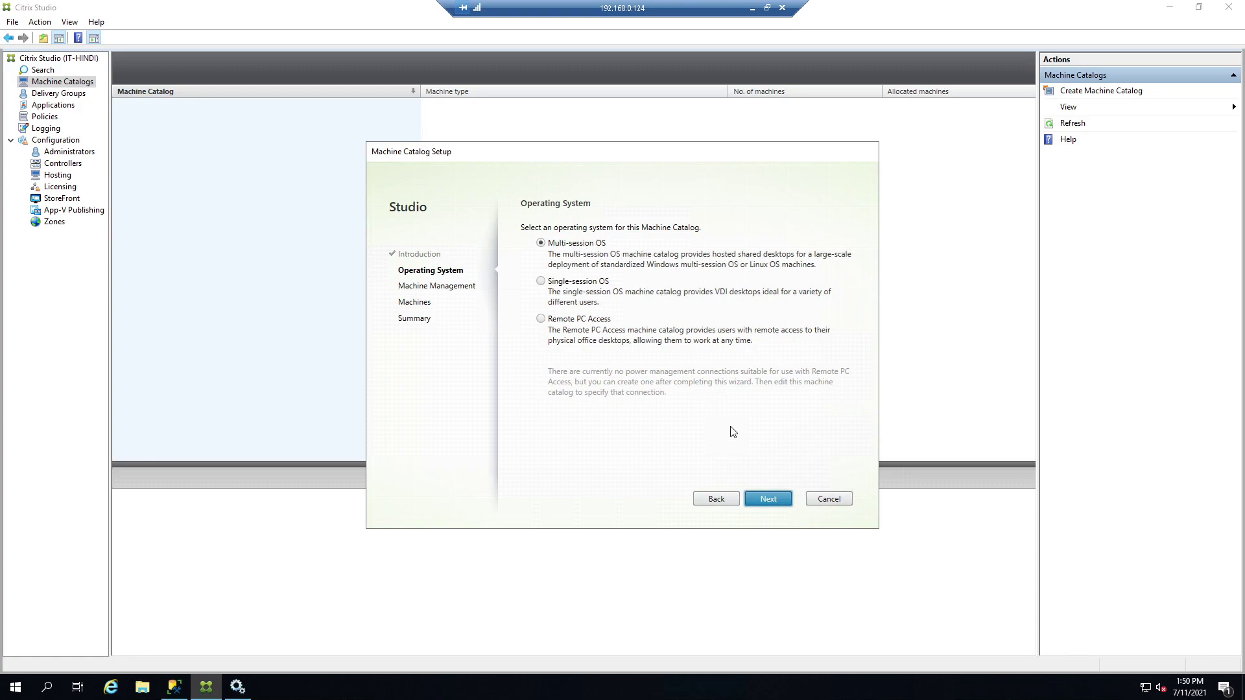
left_click(760, 502)
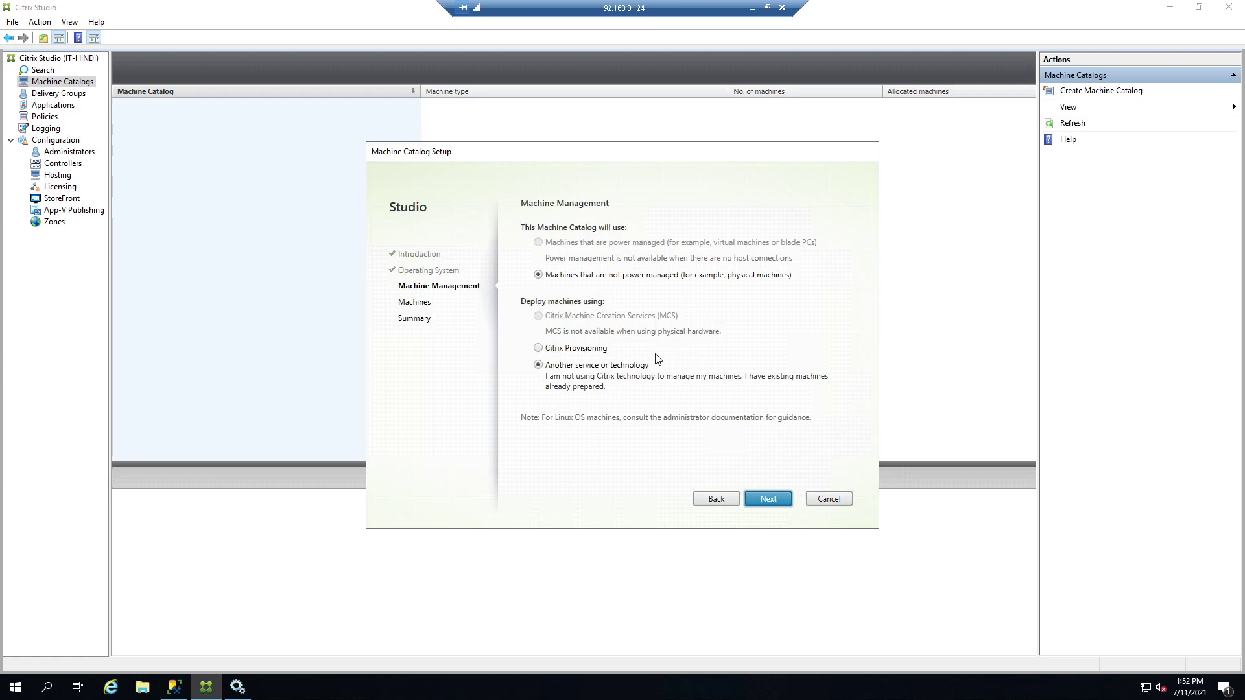
left_click(765, 500)
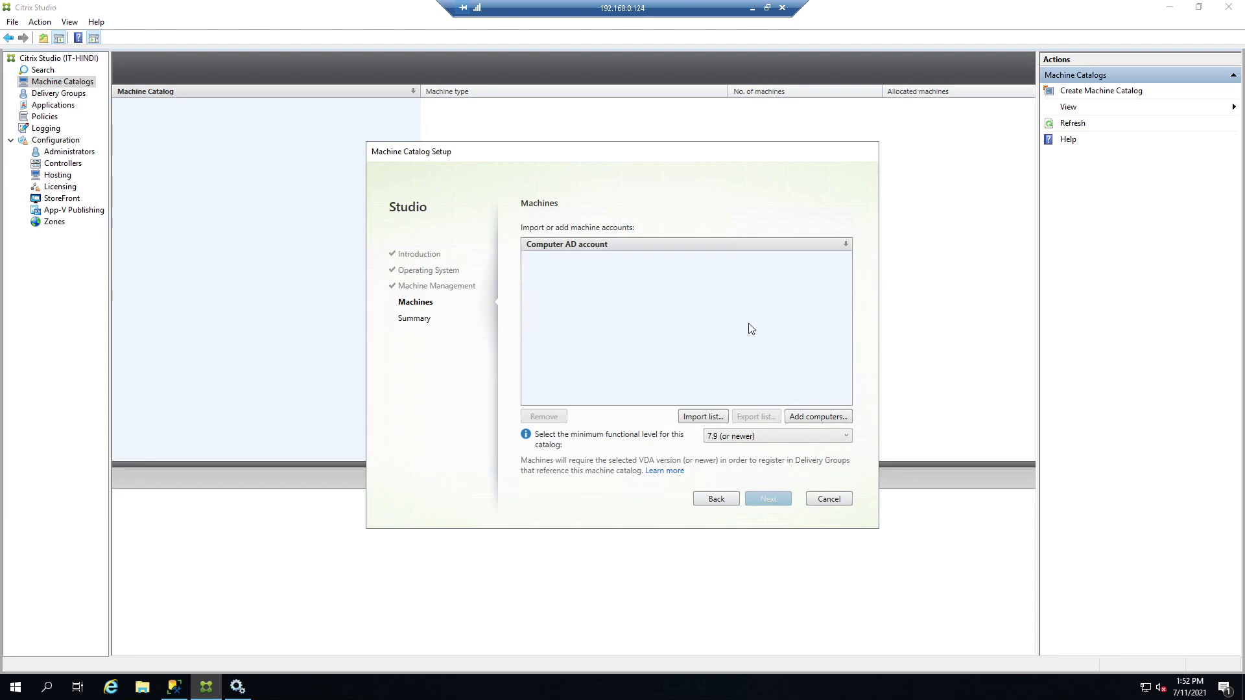
Add the computer account vda1 to the machine catalog.
left_click(812, 417)
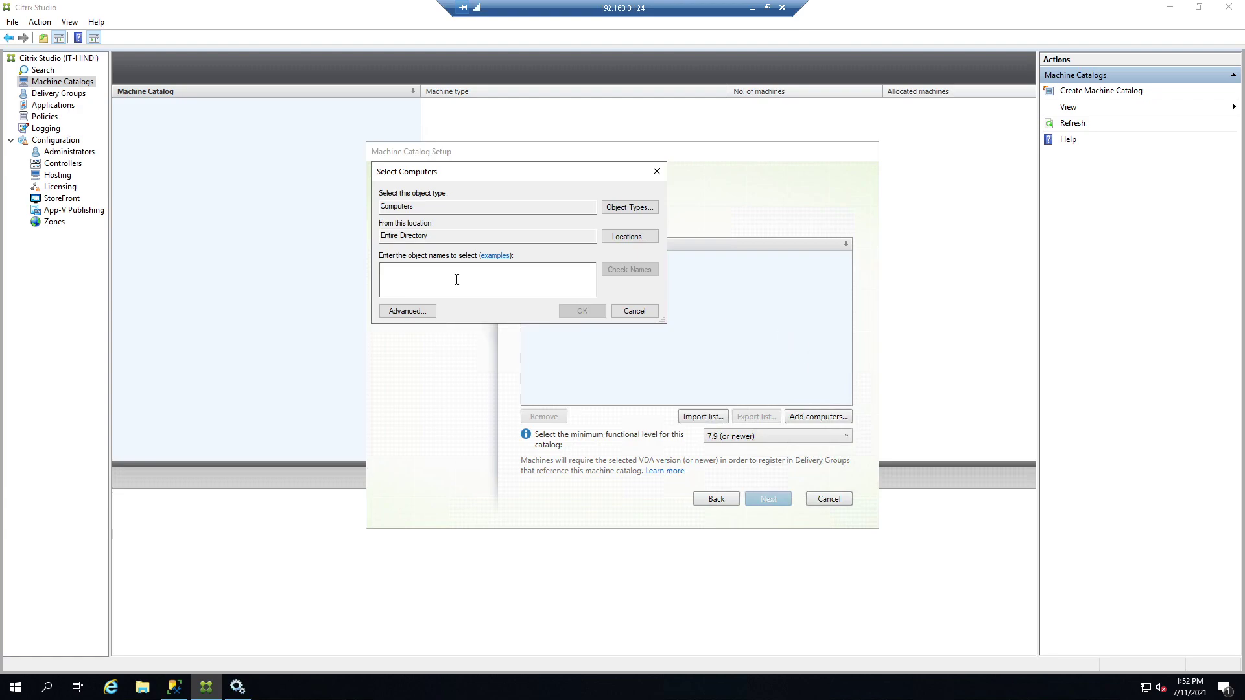
type("cda")
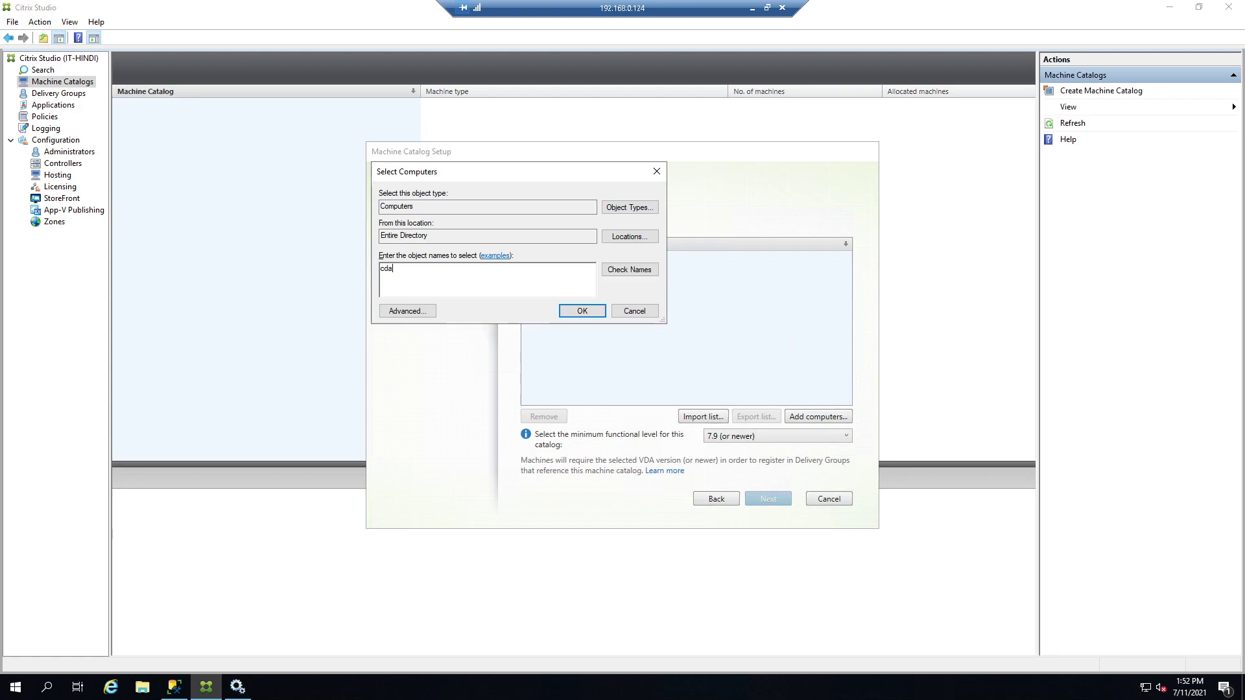
key("BackSpace")
key("BackSpace")
key("BackSpace")
type("vda1")
left_click(591, 308)
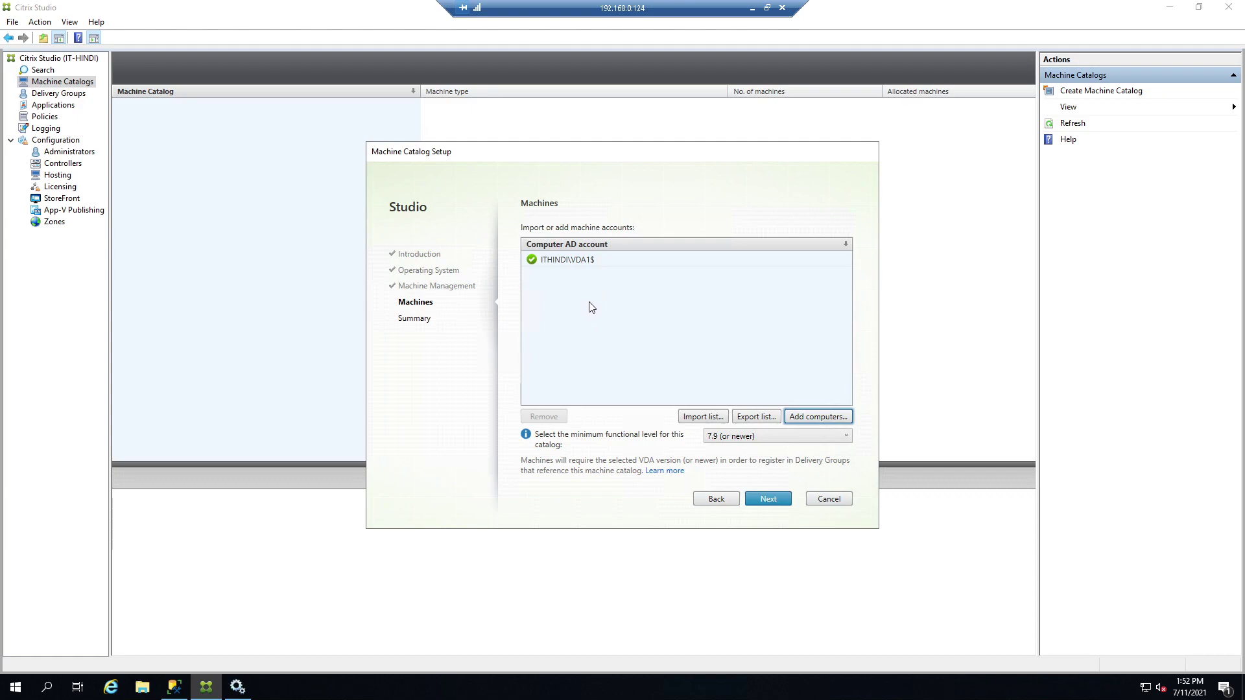
Set the catalog's minimum functional level to 2003 (or newer) and proceed to the summary.
left_click(736, 439)
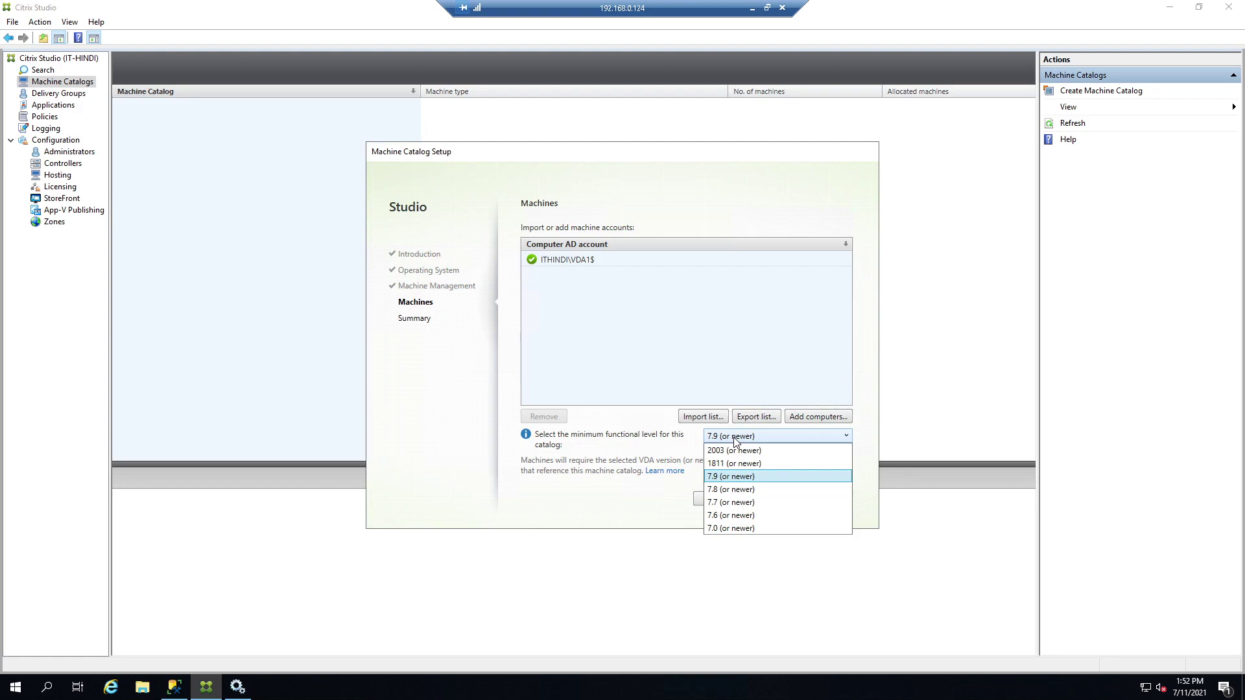
left_click(780, 450)
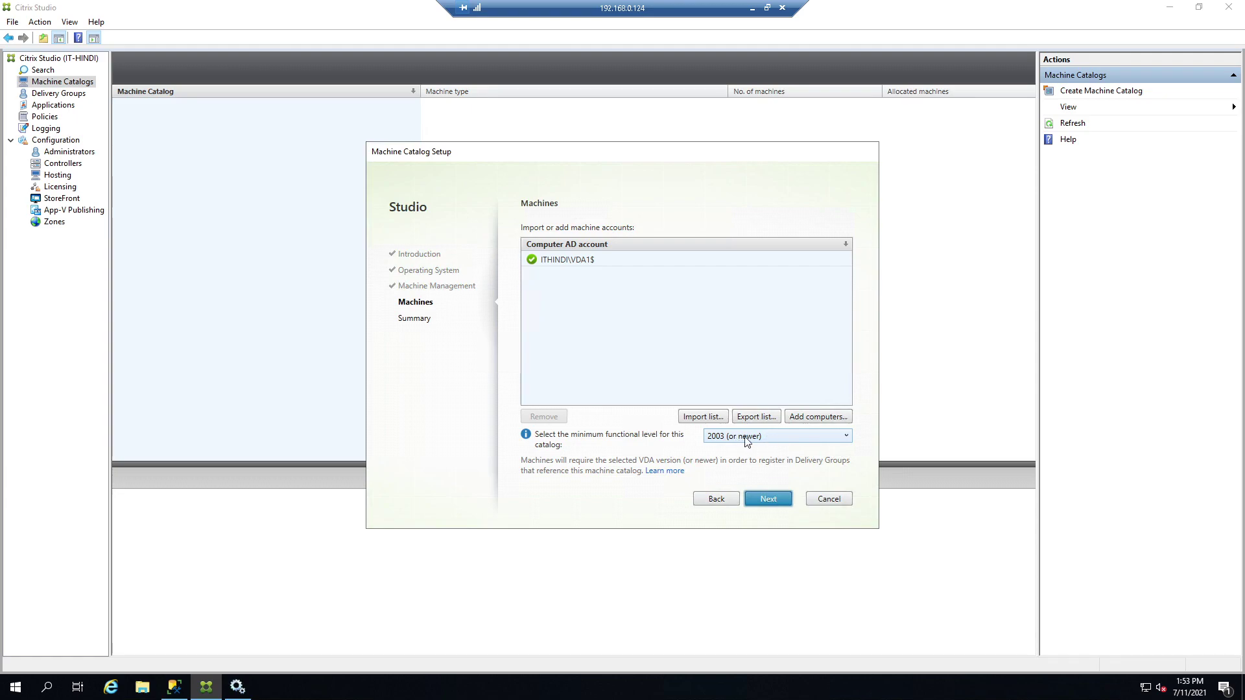
left_click(764, 436)
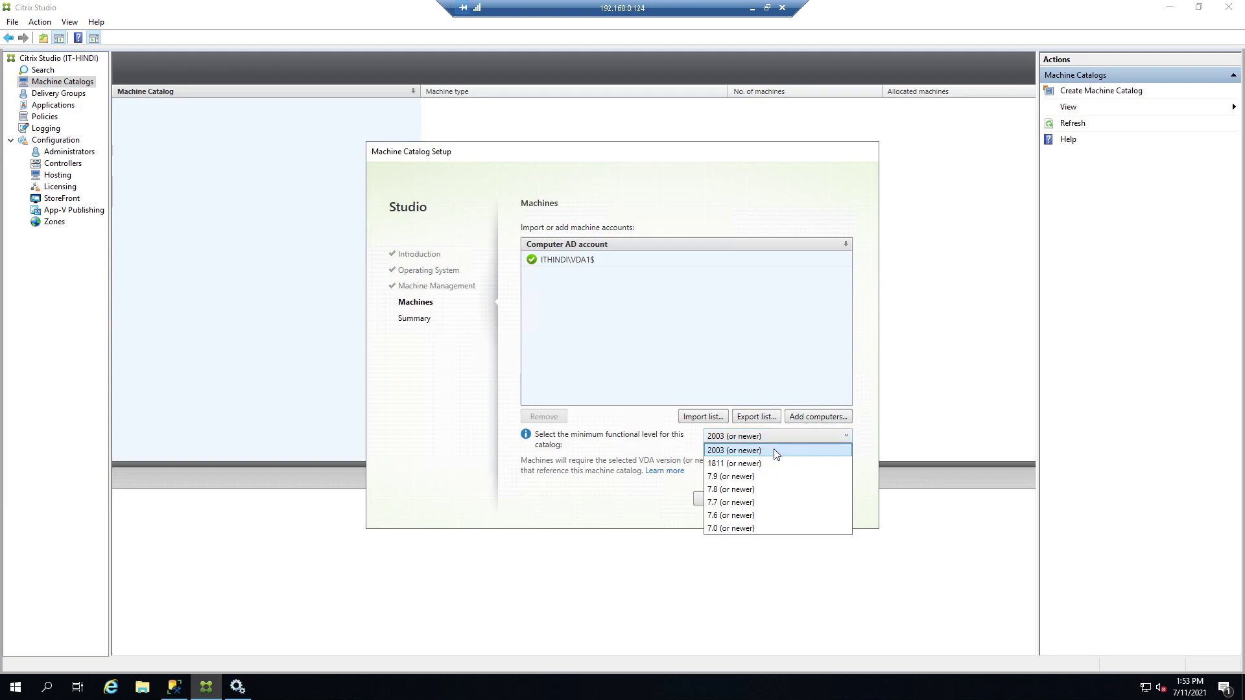
left_click(773, 450)
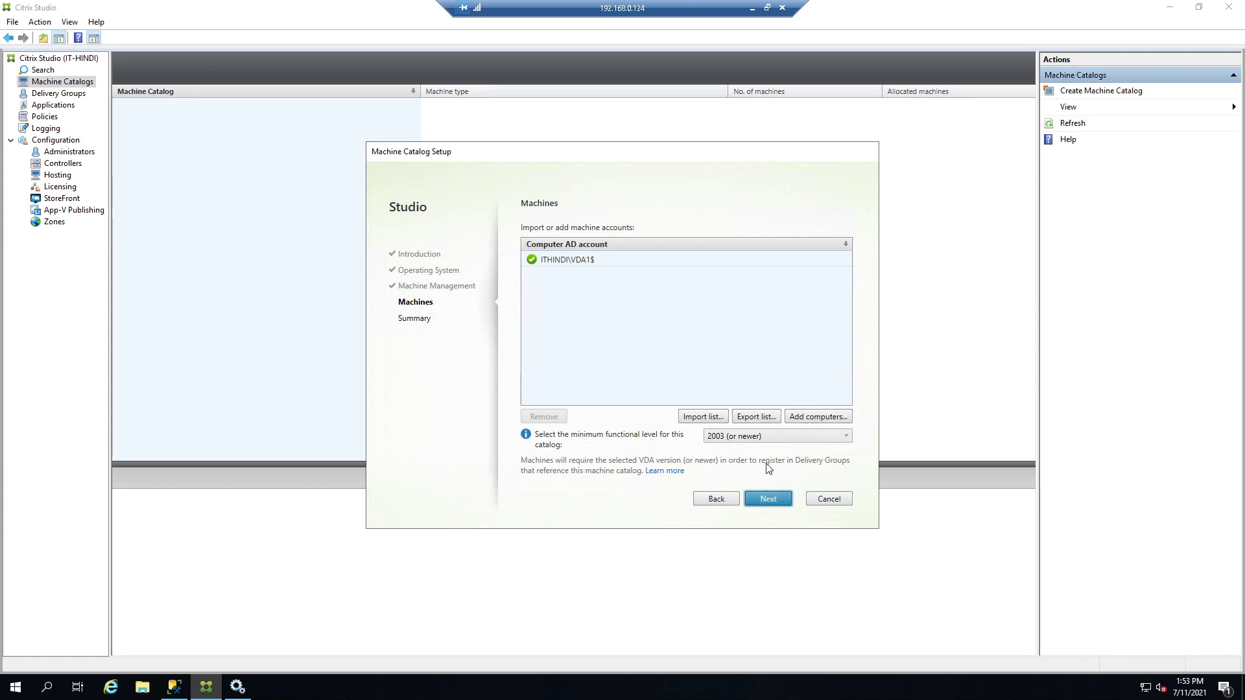
left_click(770, 442)
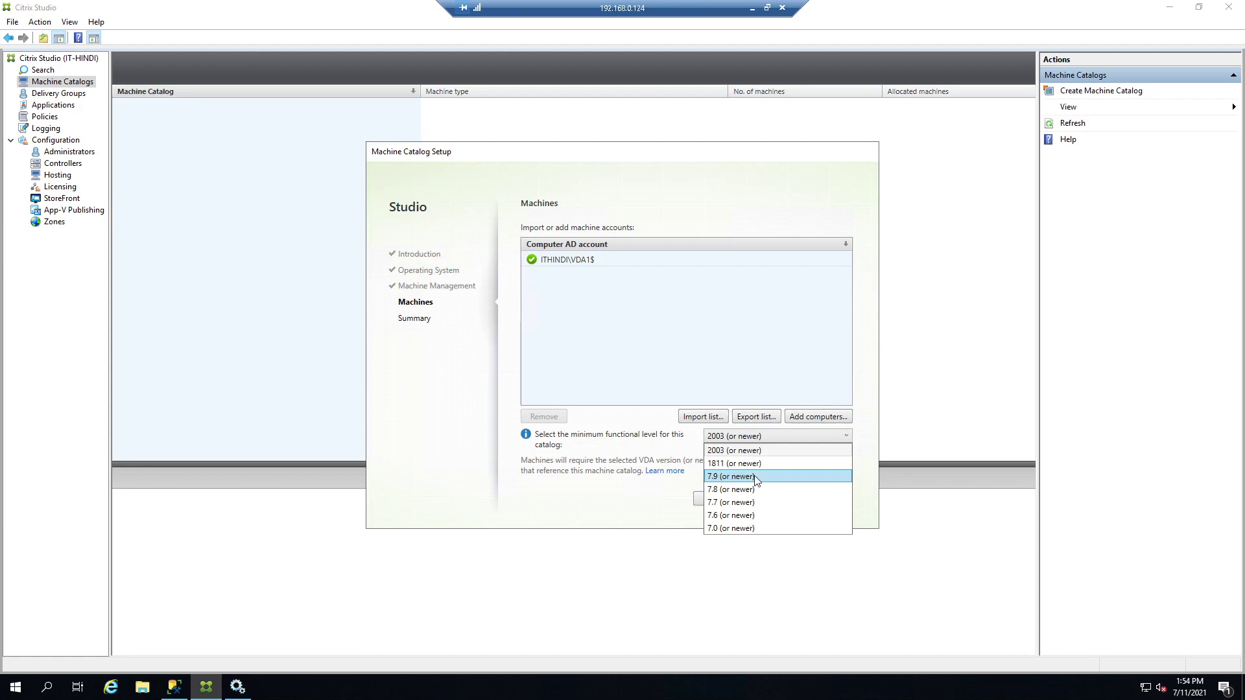
left_click(760, 449)
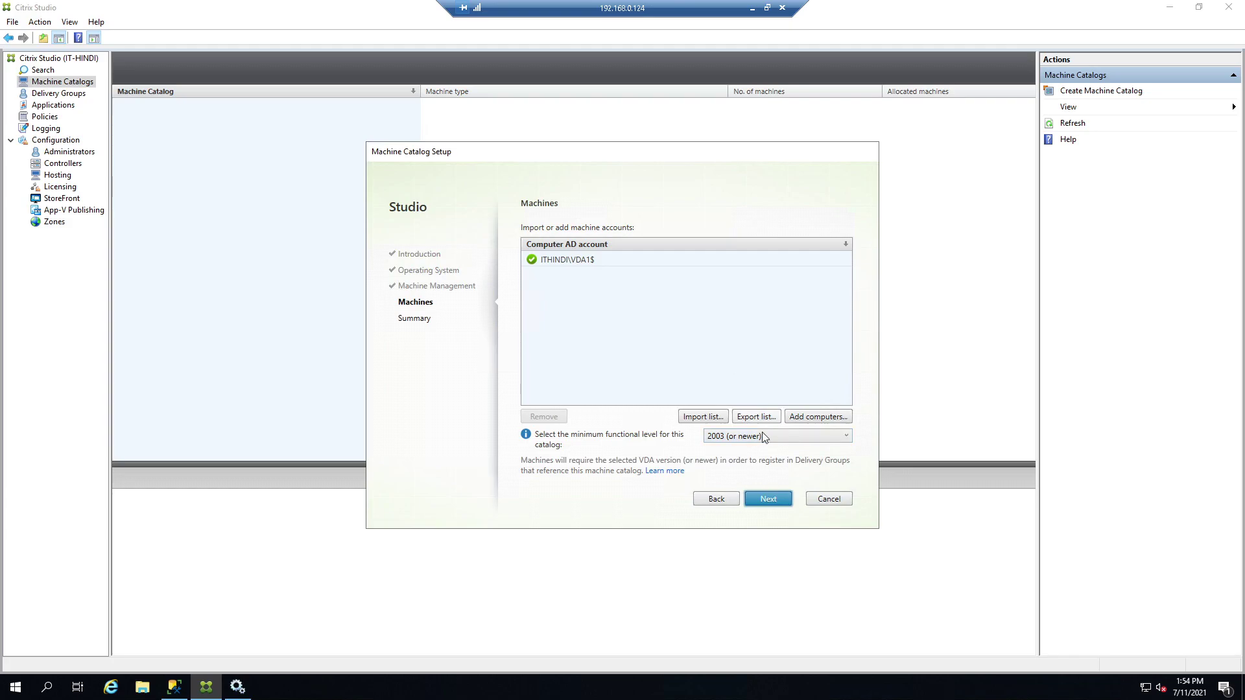
left_click(759, 497)
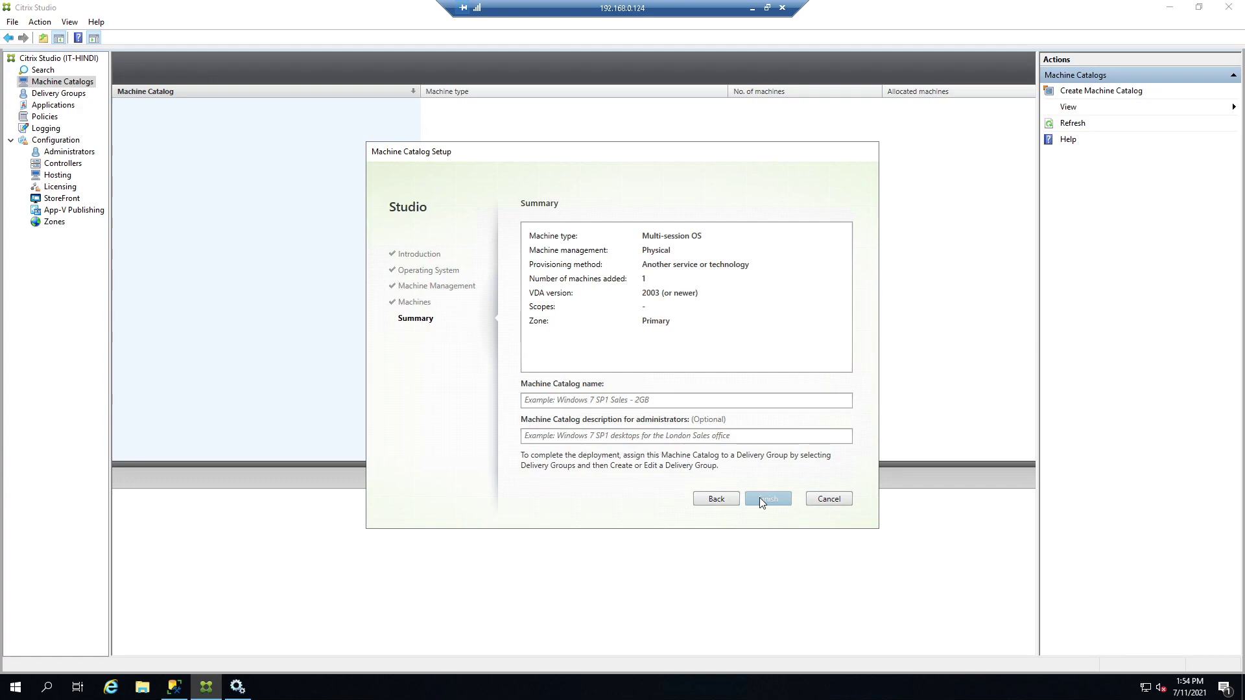
Enter VDA 2106 as both the machine catalog name and its administrator description, and finish creating the catalog.
left_click(600, 400)
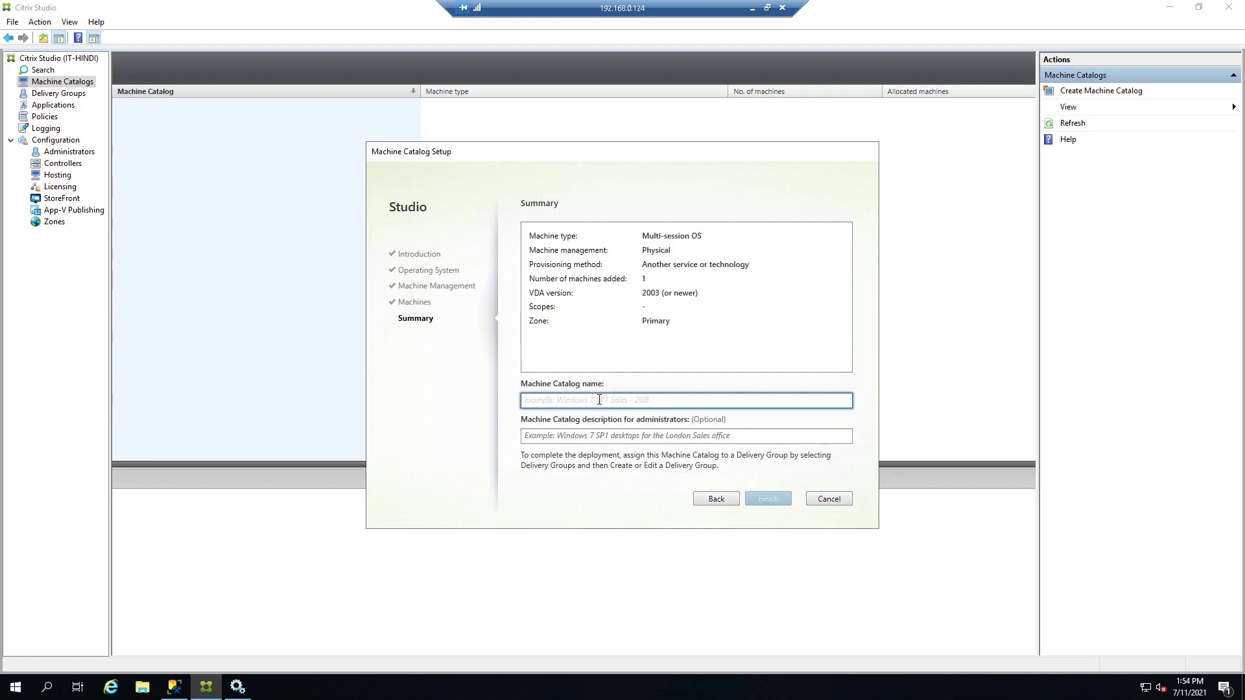
type("VDA 2190")
key("BackSpace")
key("BackSpace")
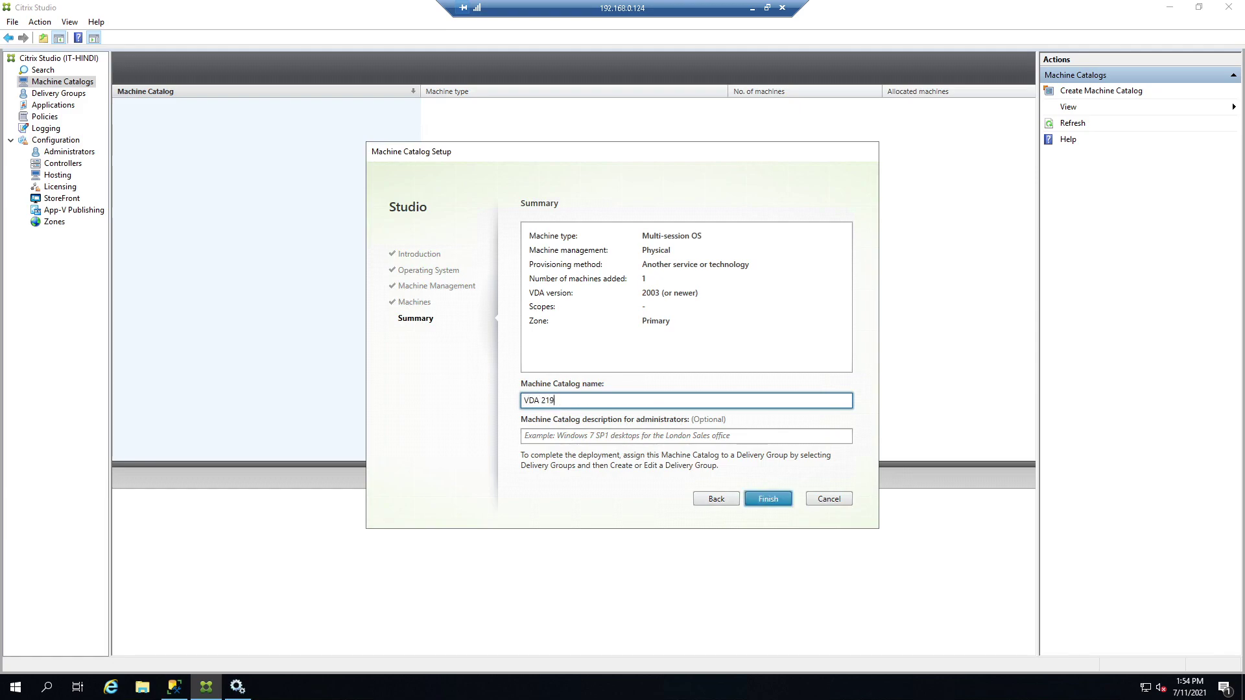
type("06")
left_click_drag(562, 398, 510, 402)
key("ctrl+c")
left_click(542, 437)
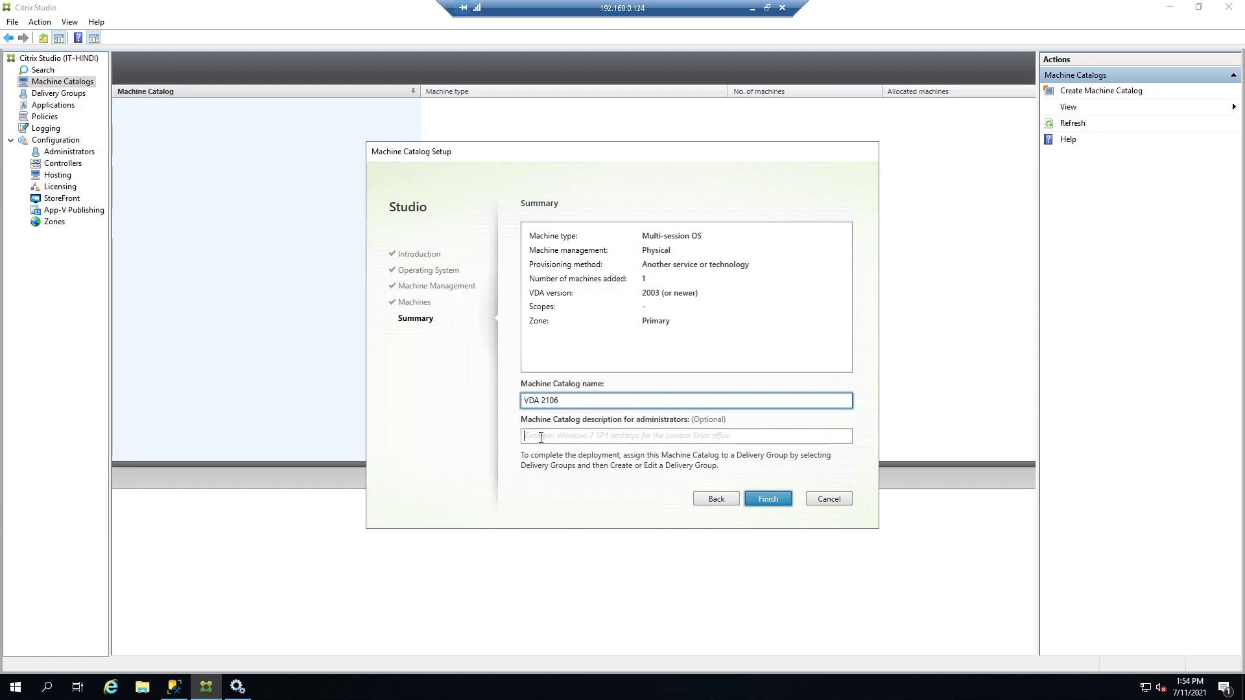
key("ctrl+v")
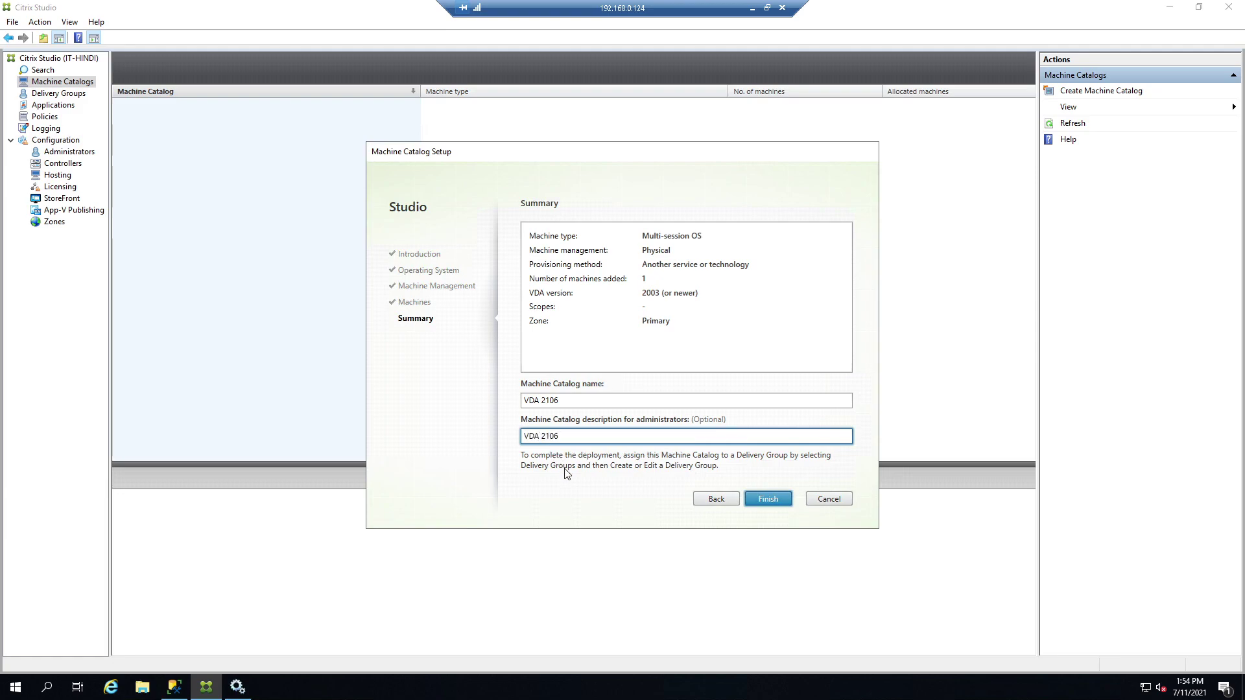
left_click(760, 499)
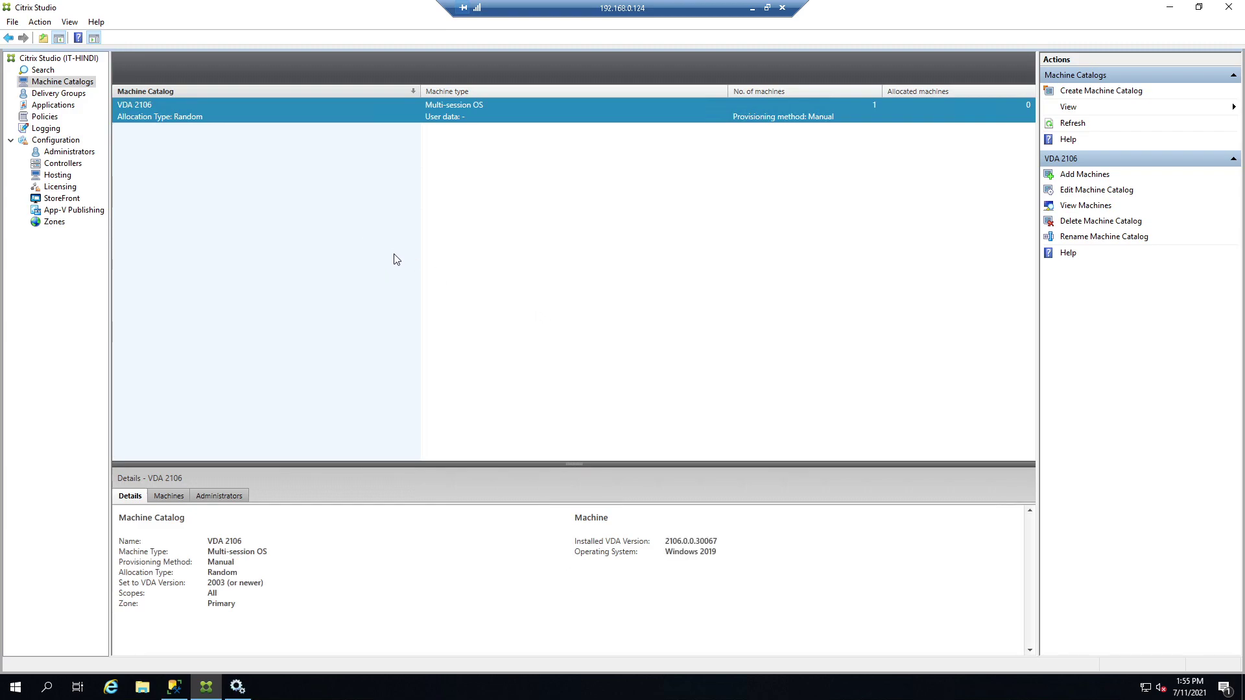
Open the machines of the VDA 2106 catalog and turn on maintenance mode for VDA1.
double_click(292, 111)
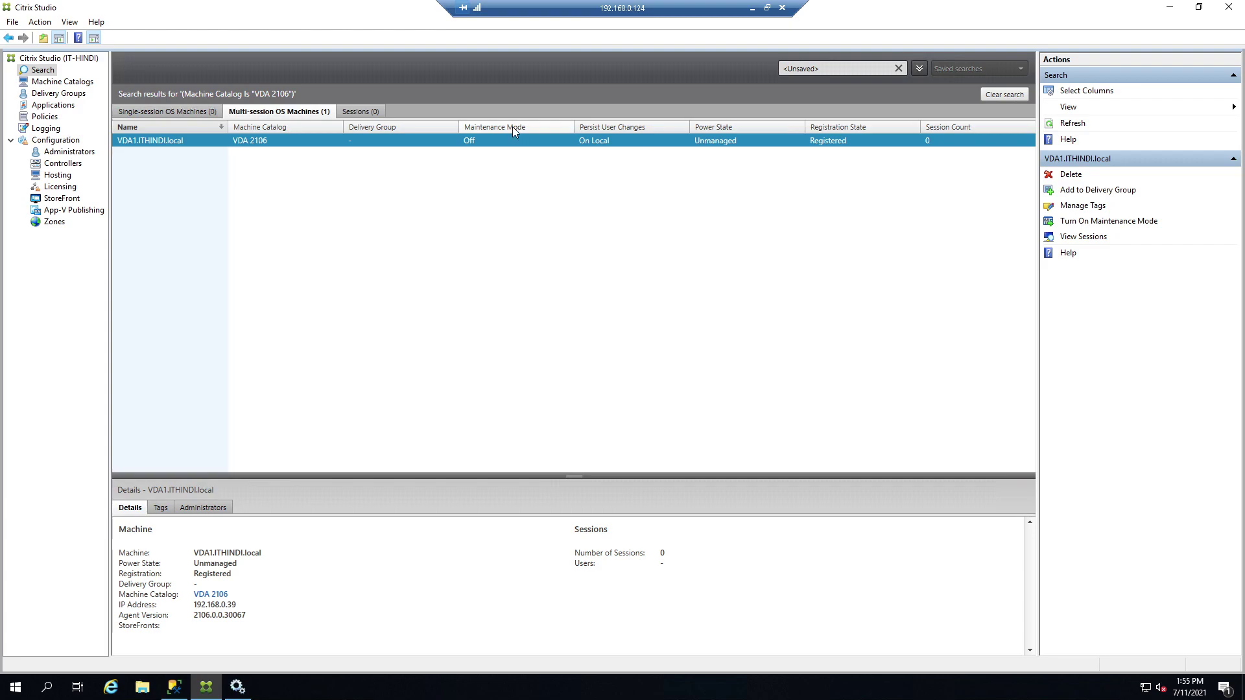
right_click(188, 139)
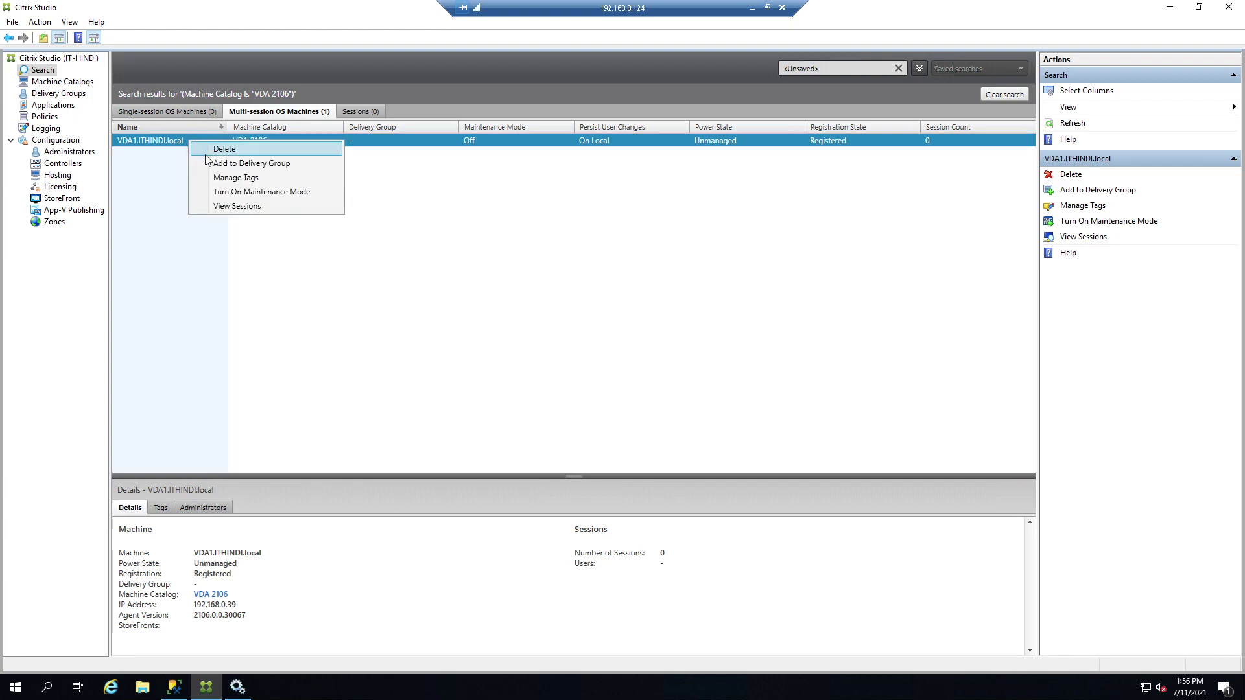
left_click(198, 191)
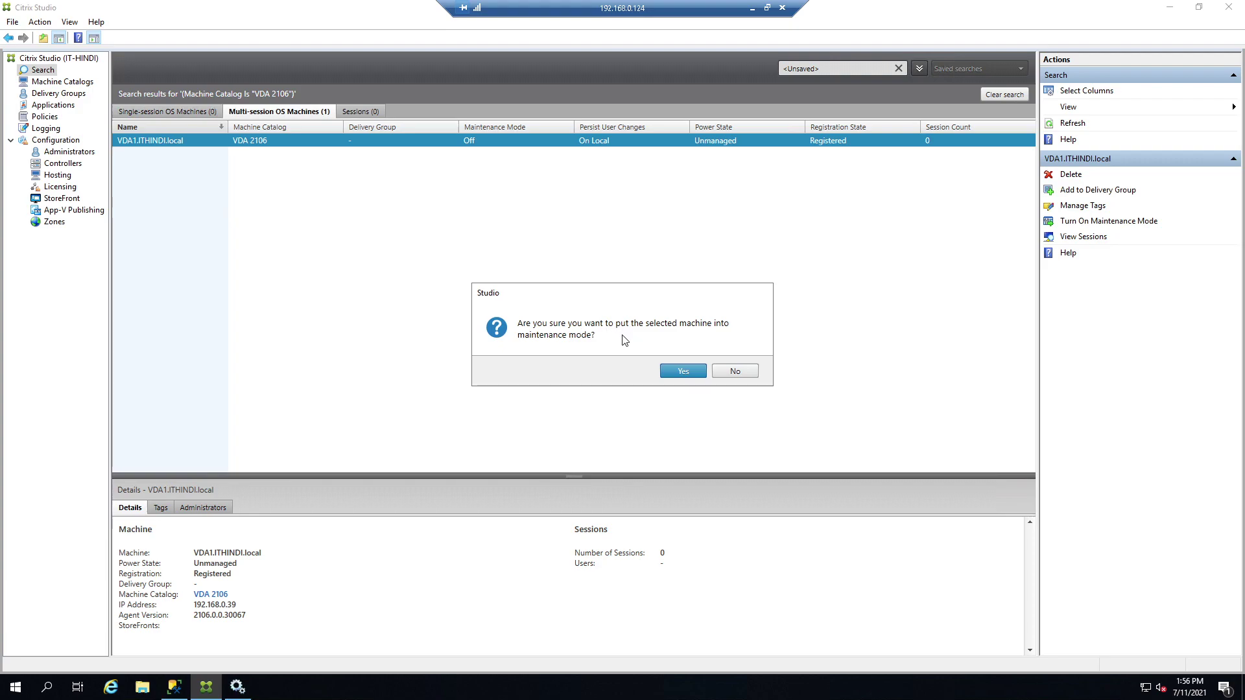
left_click(676, 371)
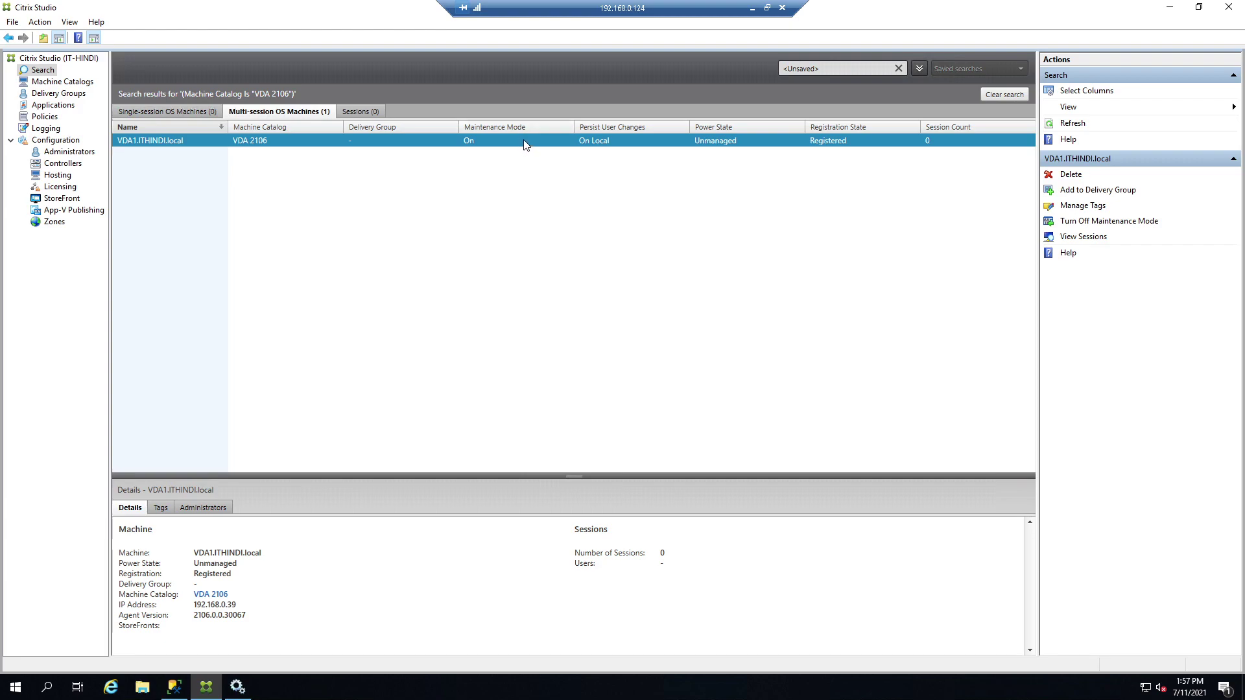
Turn off maintenance mode for the VDA1 machine.
right_click(194, 140)
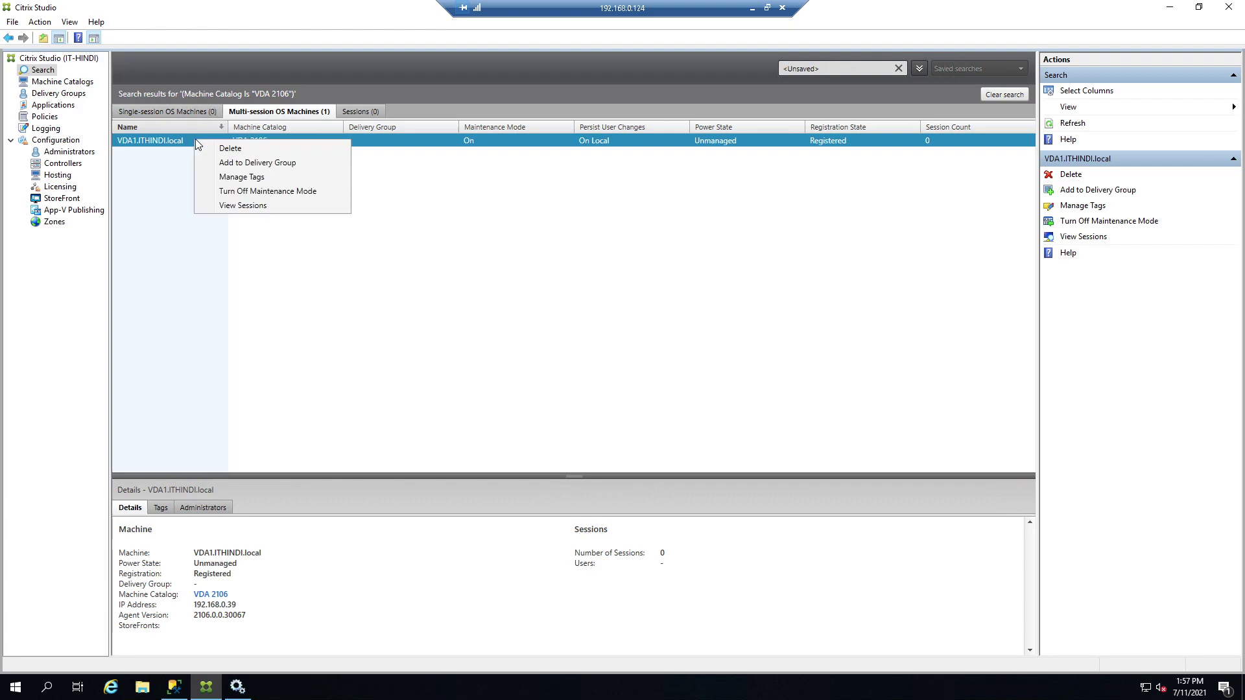
left_click(214, 191)
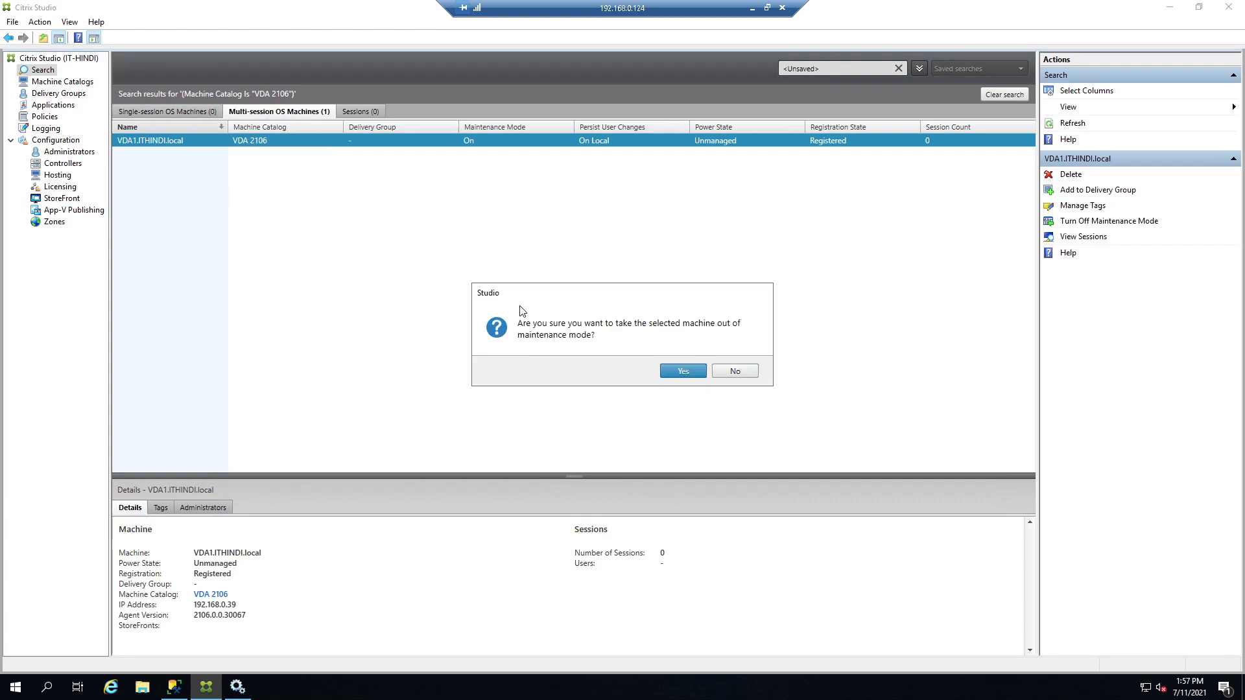
left_click(689, 373)
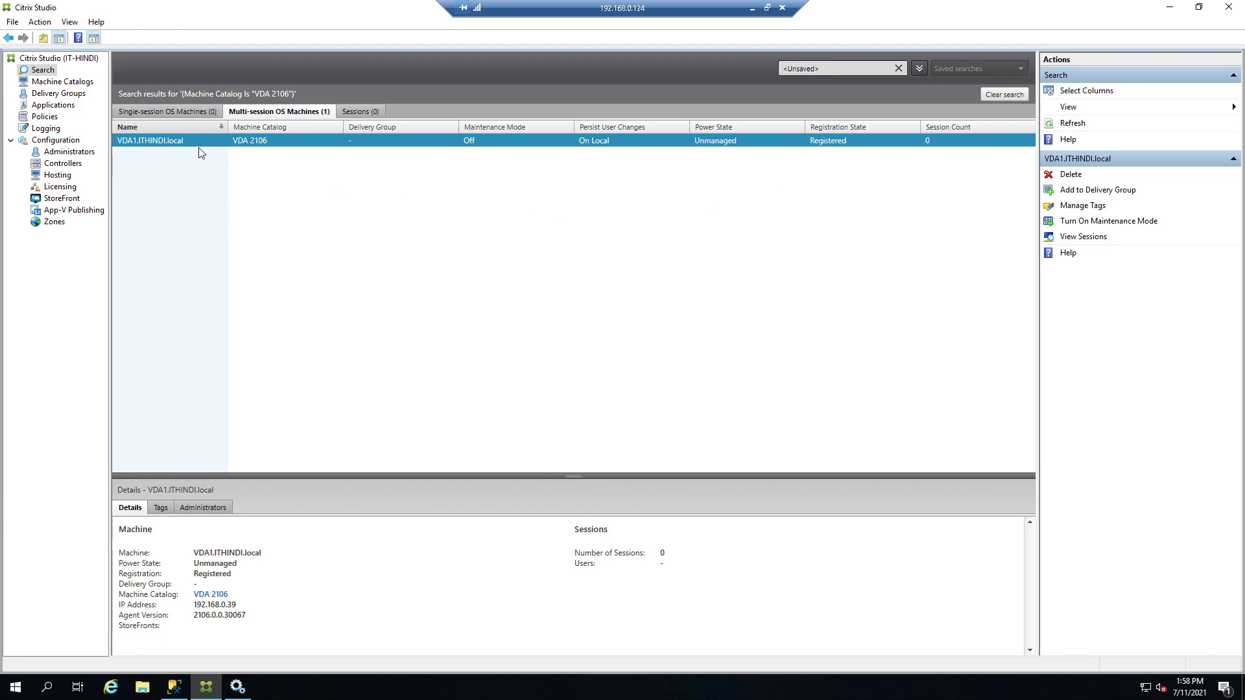
Start a new delivery group using 1 machine from the VDA 2106 catalog and continue to its user settings.
left_click(63, 95)
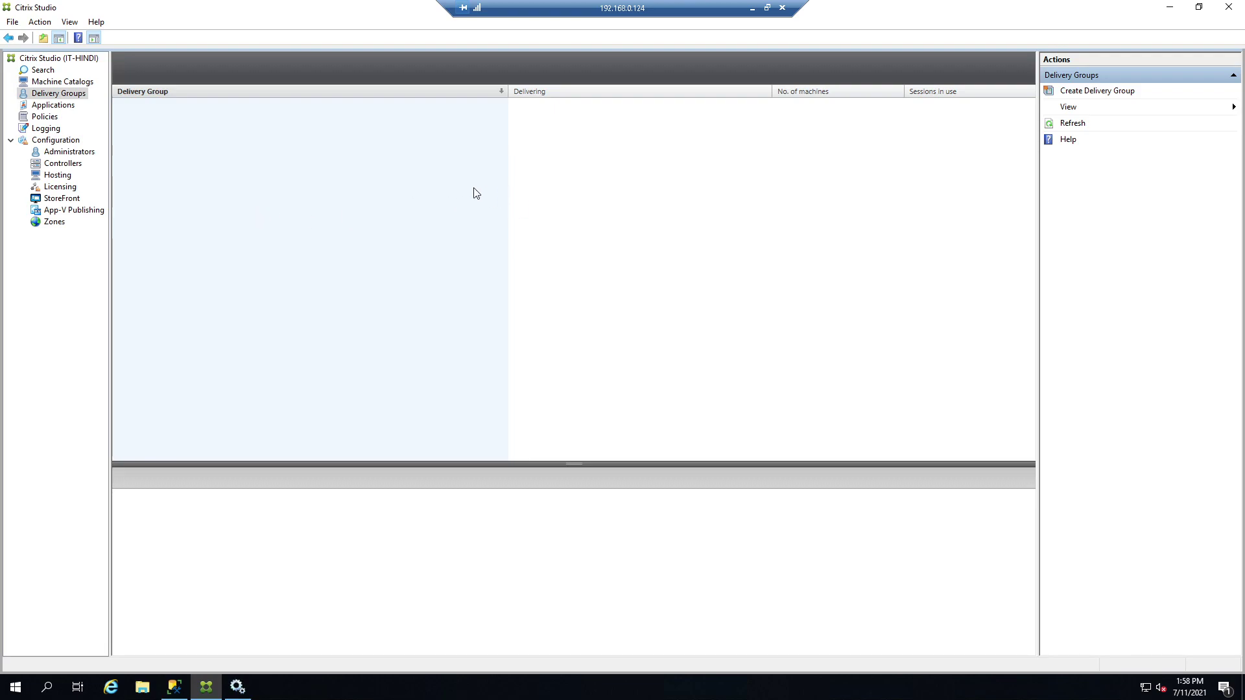
left_click(1086, 91)
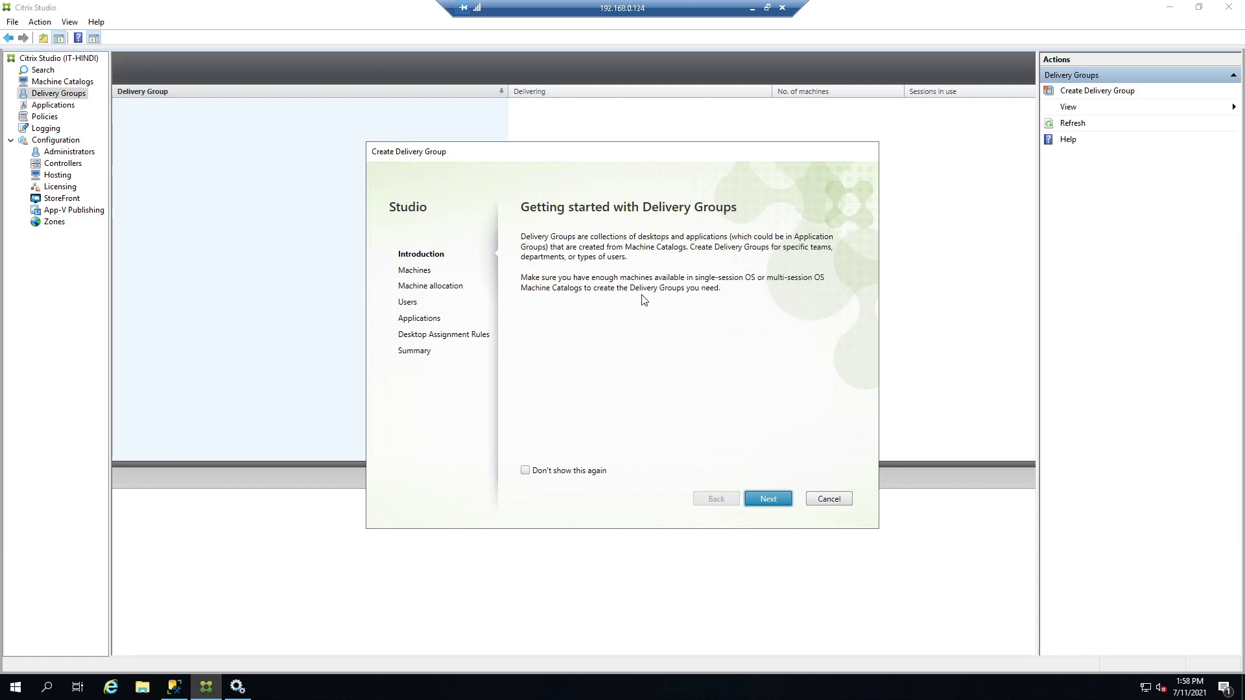
left_click(766, 499)
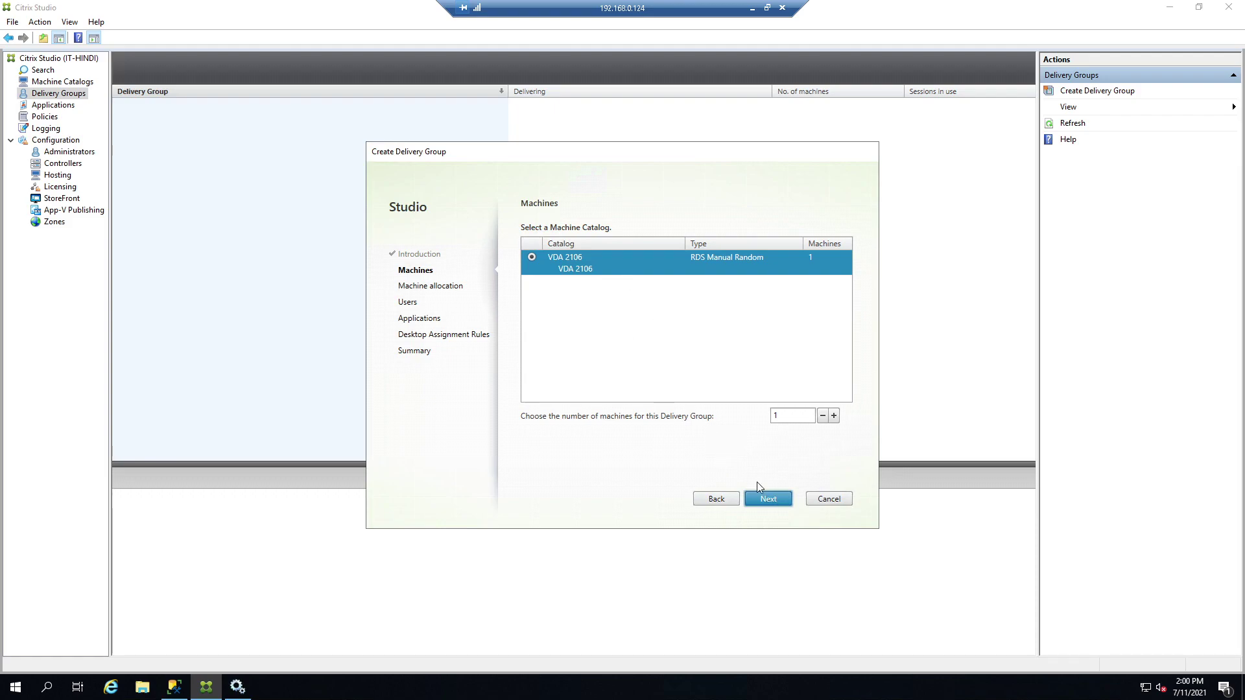
left_click(762, 500)
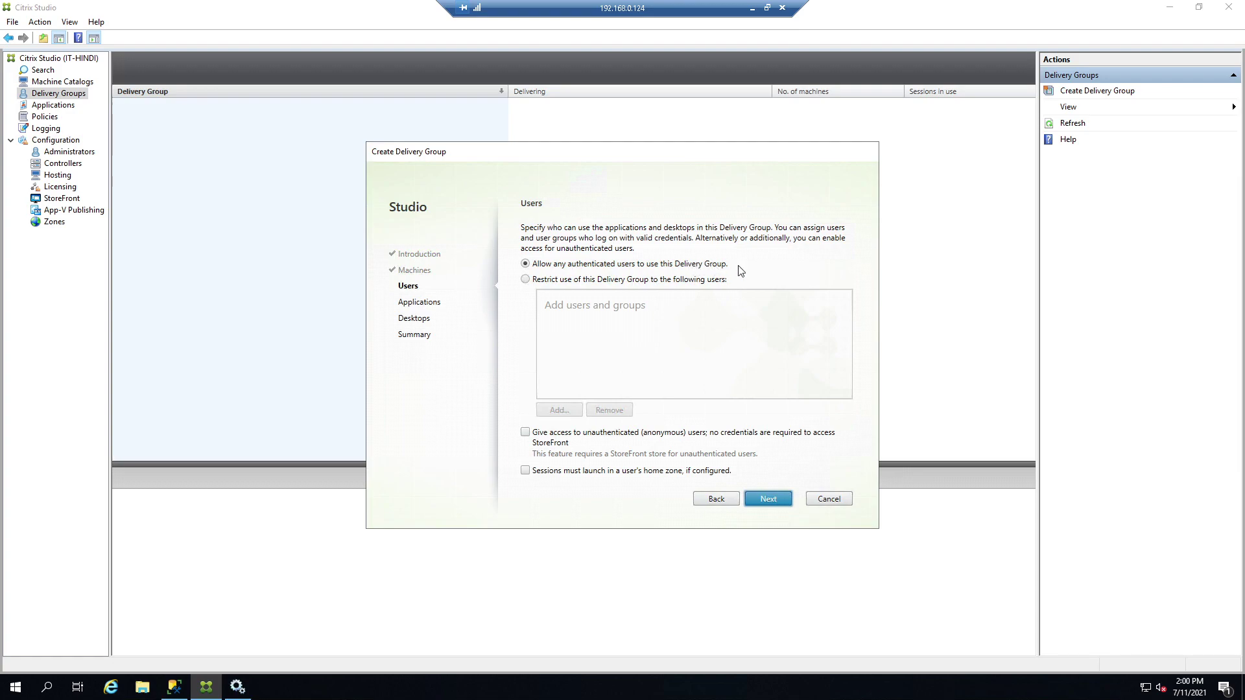
Restrict use of the delivery group to the domain's Administrator account.
left_click(525, 282)
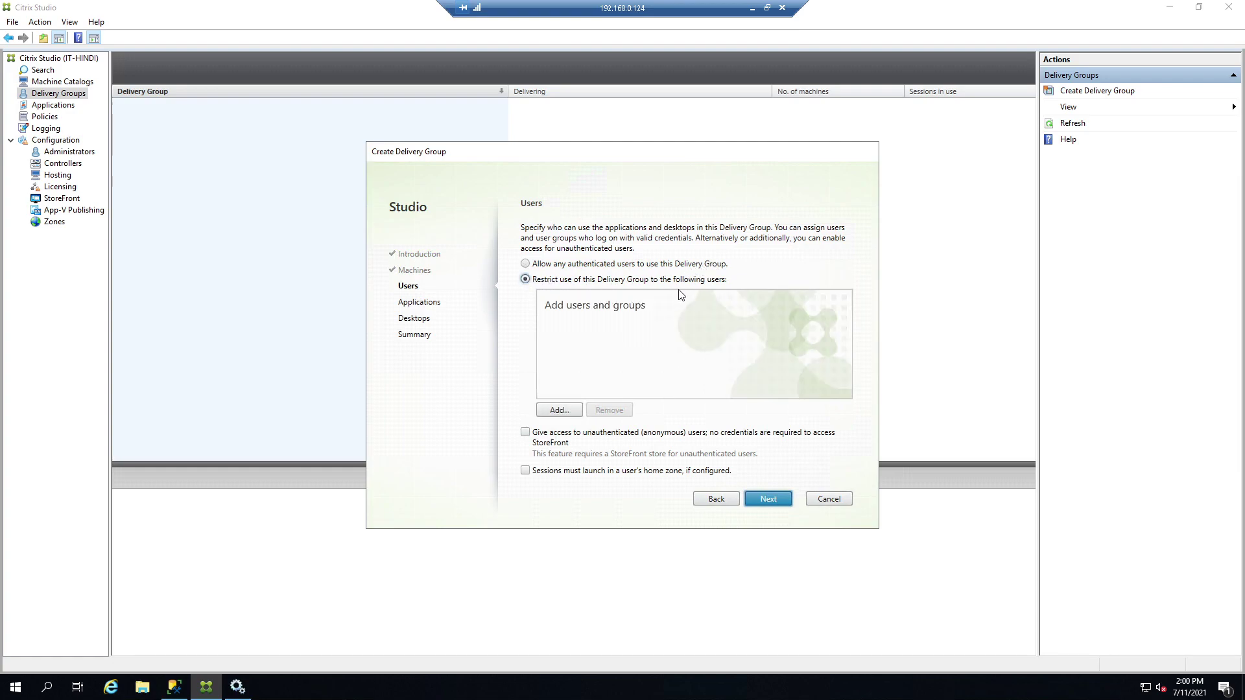
left_click(558, 410)
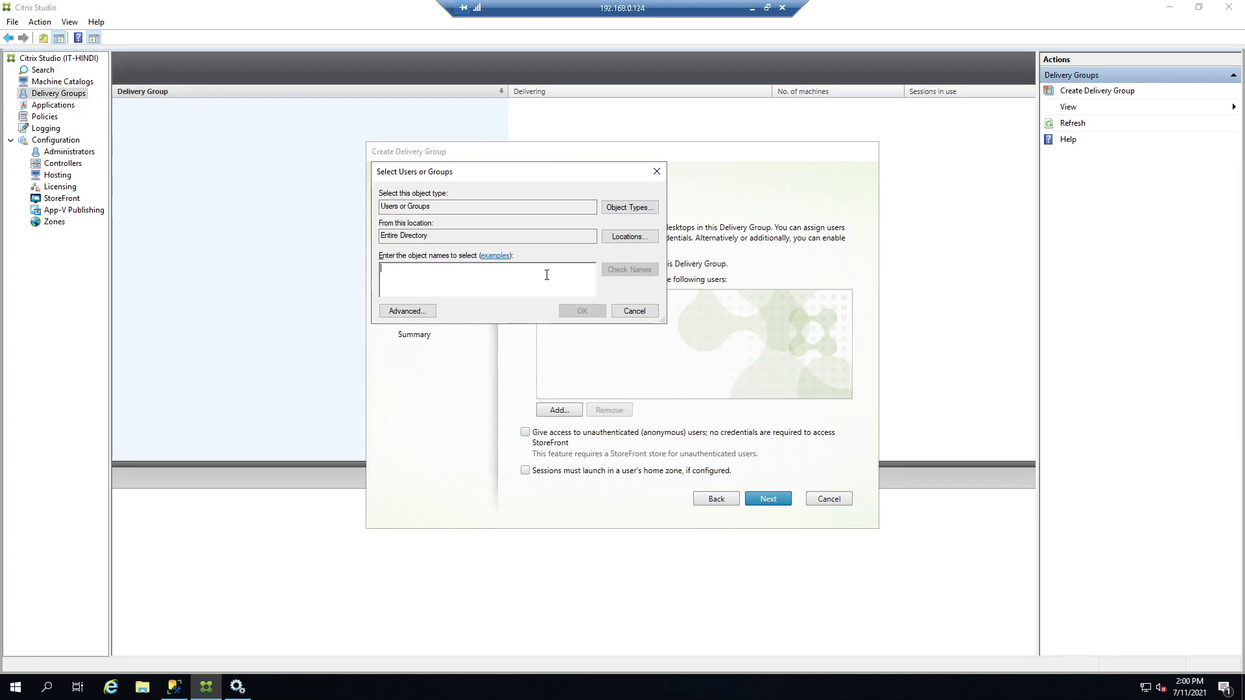
type("admini")
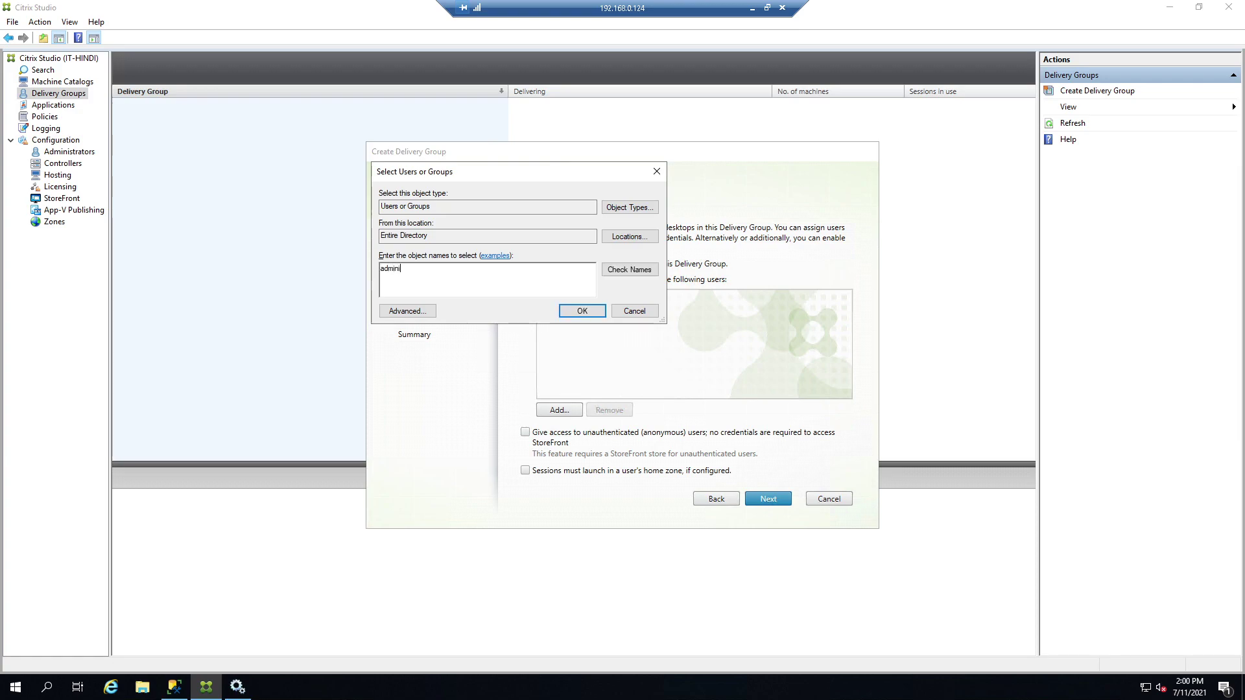
left_click(621, 270)
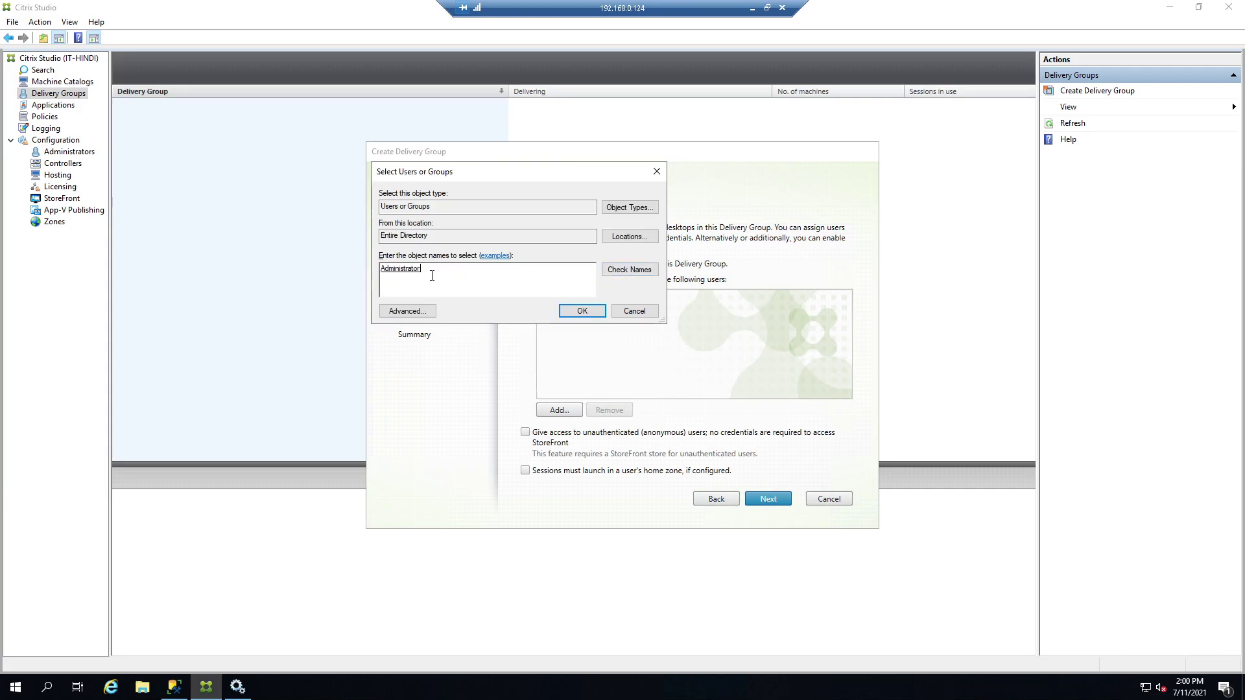
left_click(582, 311)
left_click(600, 300)
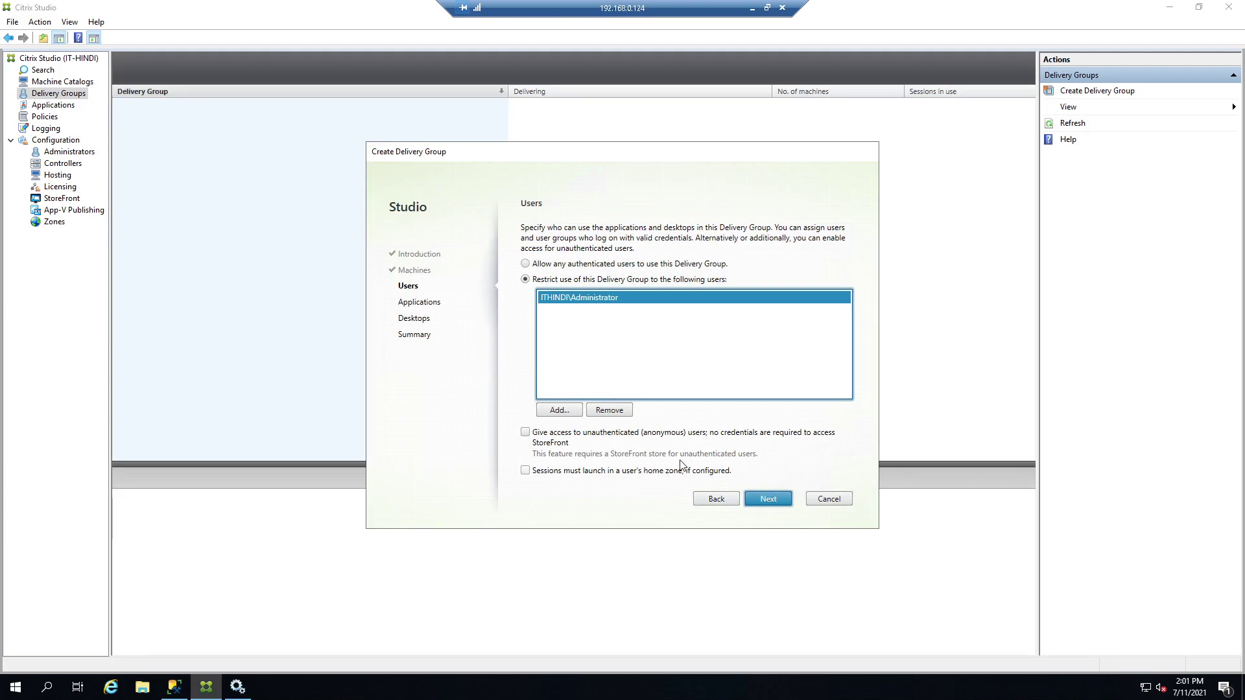
Continue to the application settings and add Calculator, Command Prompt, Notepad, Paint and Remote Desktop Connection from the start menu applications.
left_click(757, 500)
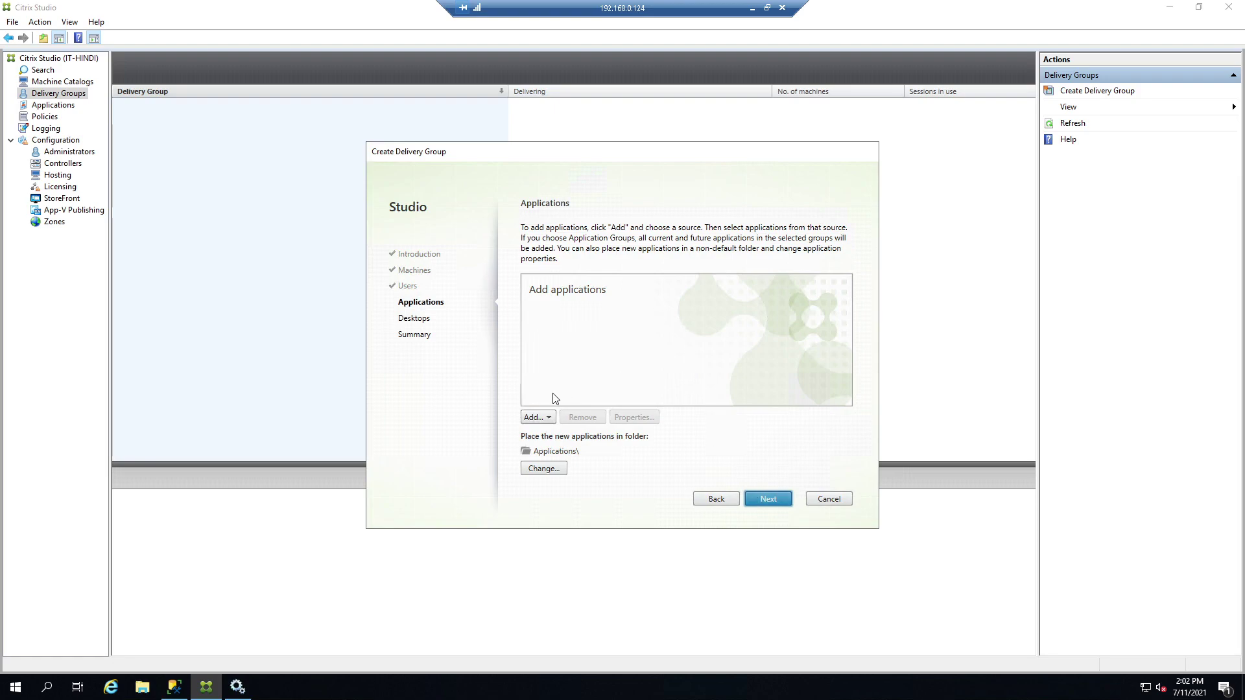
left_click(543, 417)
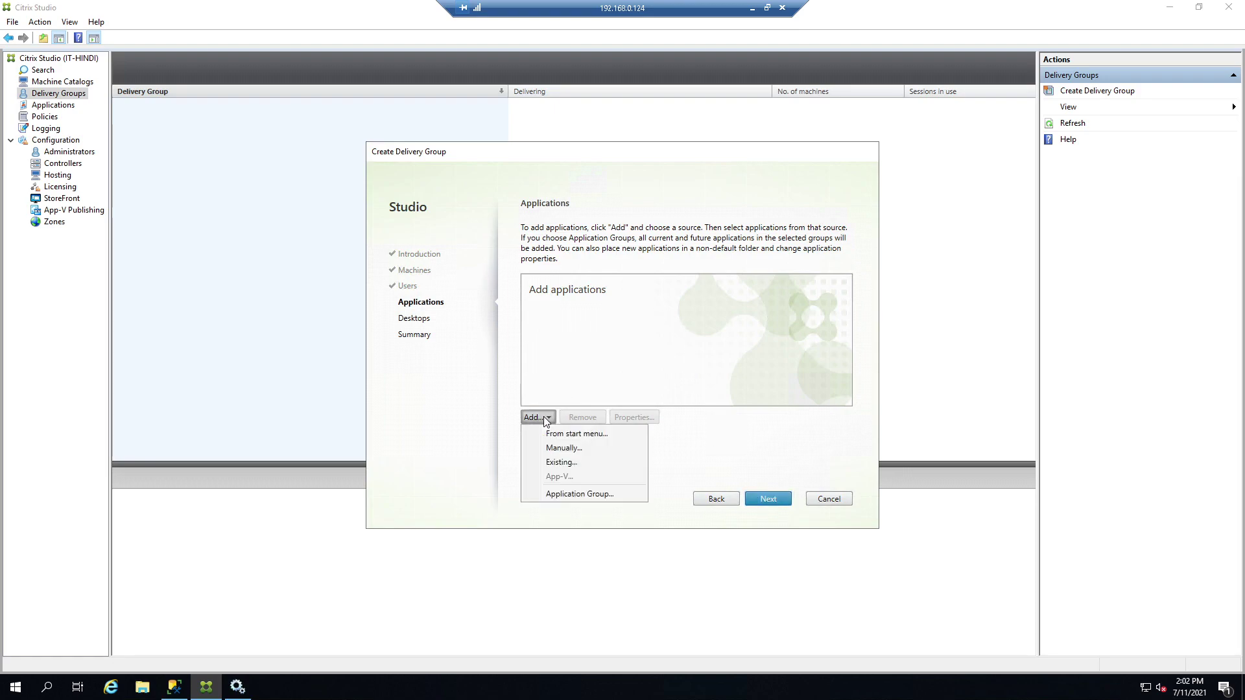
left_click(596, 434)
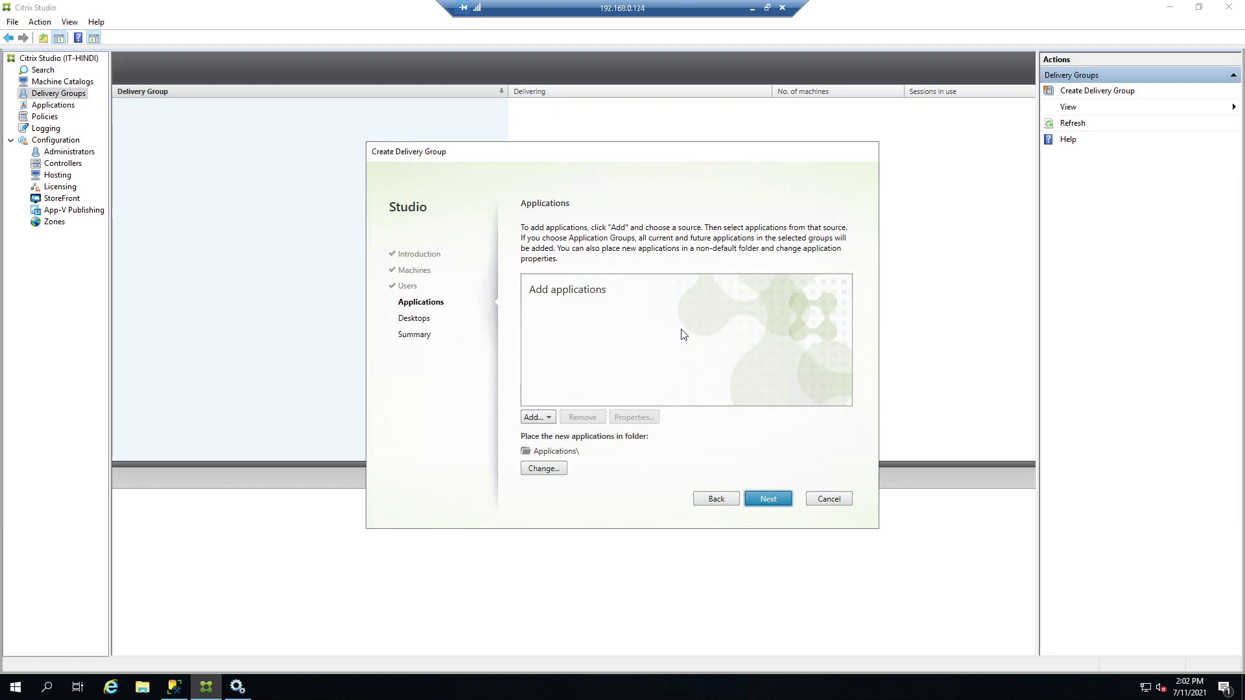
left_click(549, 418)
left_click(563, 436)
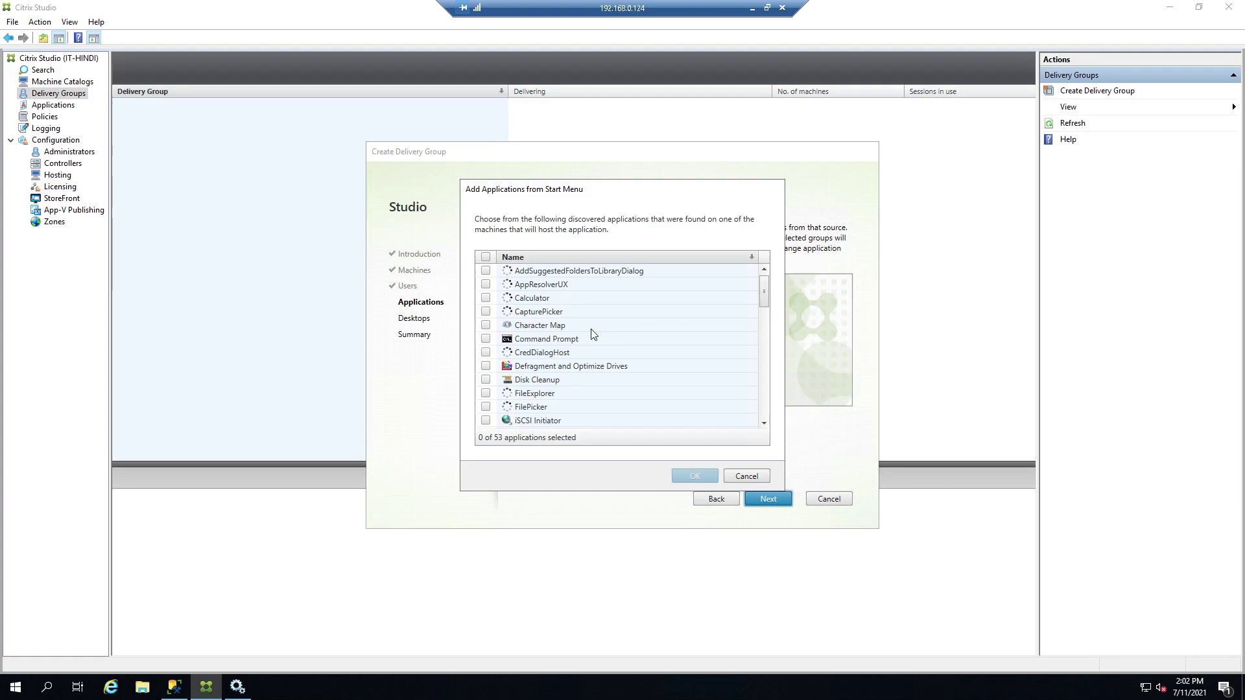
left_click(486, 297)
left_click(486, 339)
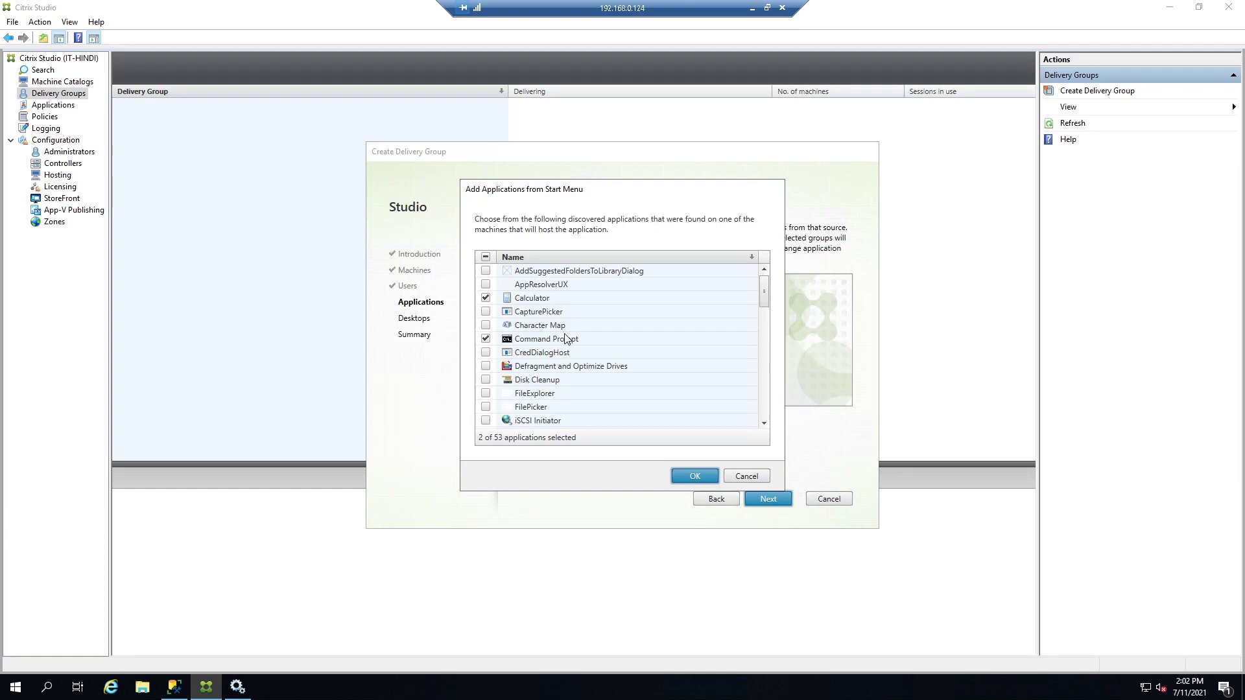
scroll(607, 335, "down", 8)
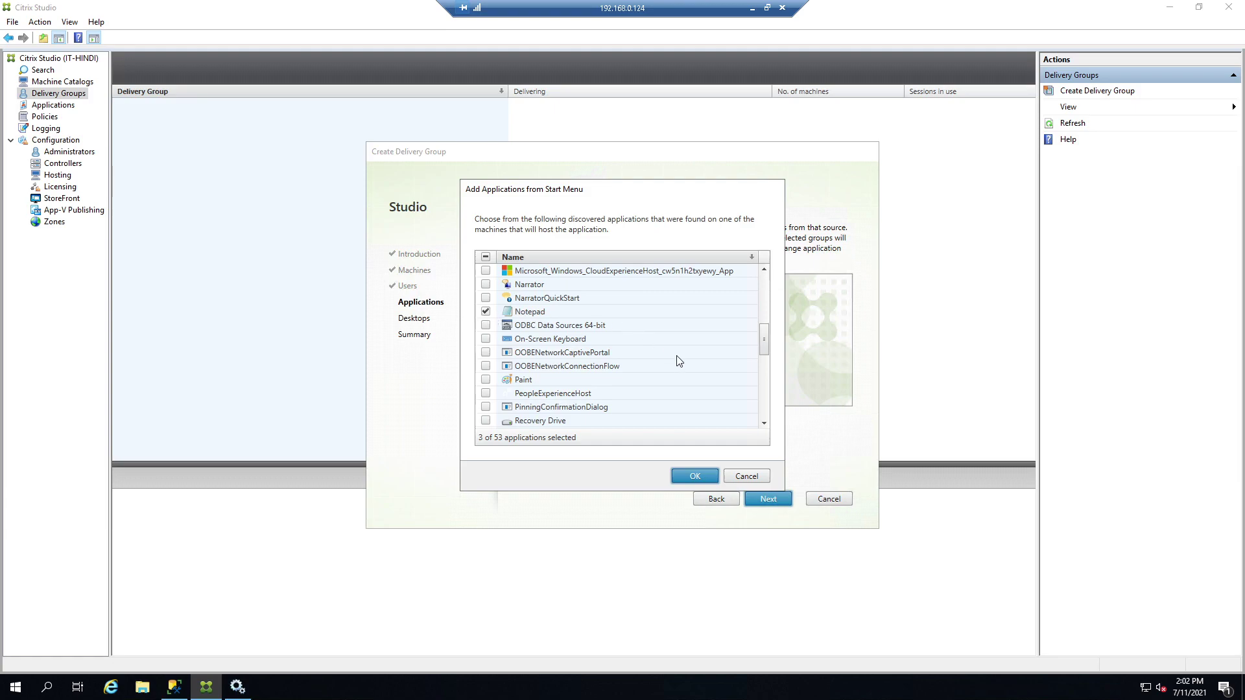
scroll(679, 361, "down", 1)
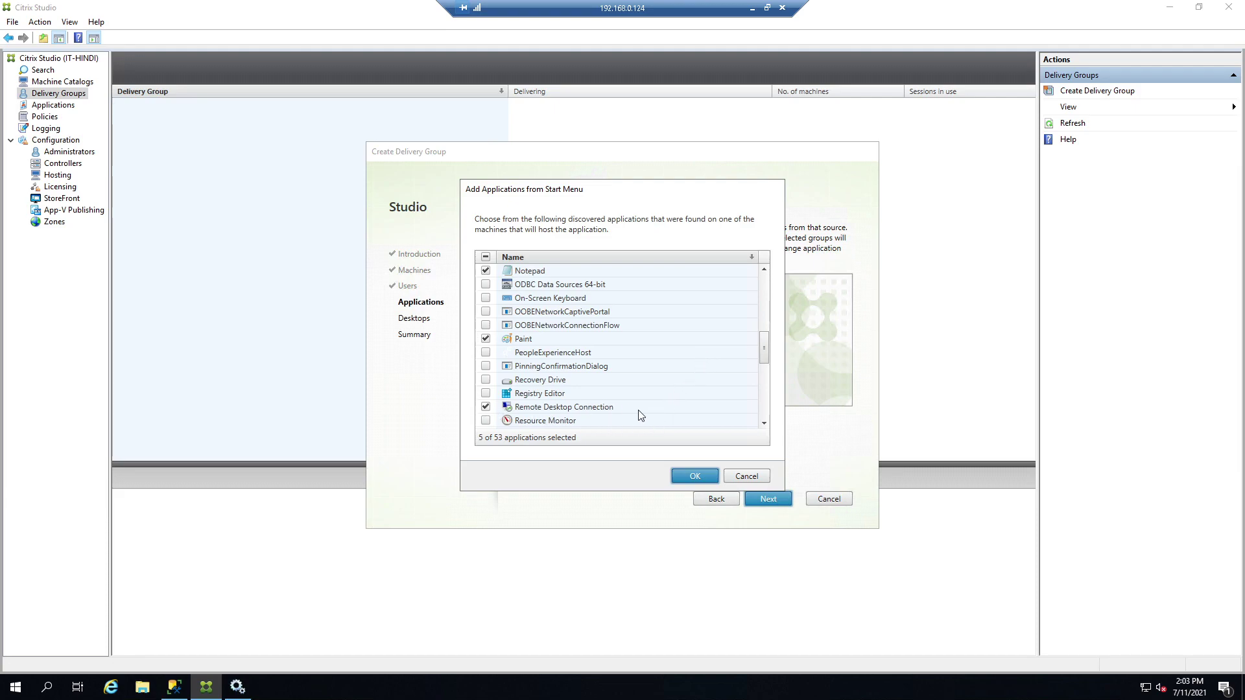
scroll(666, 416, "down", 1)
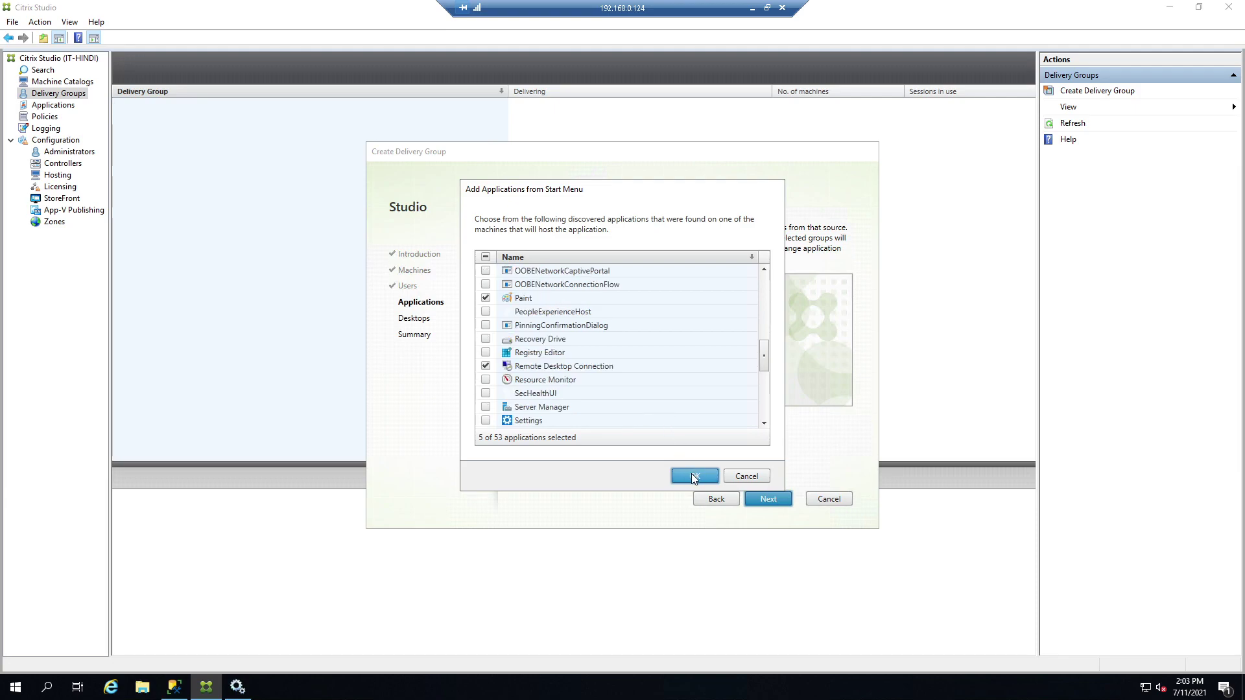
left_click(690, 476)
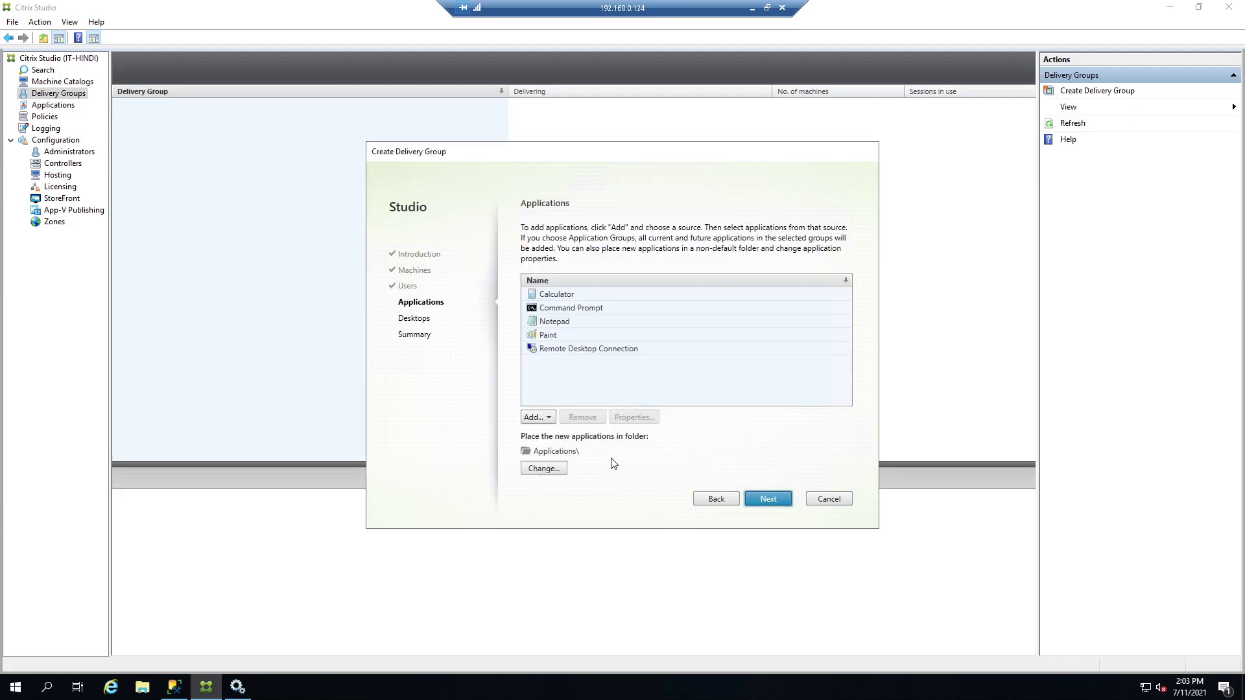
Start adding an application manually, using iexplore from the machine's Program Files\internet explorer folder as the executable.
left_click(544, 417)
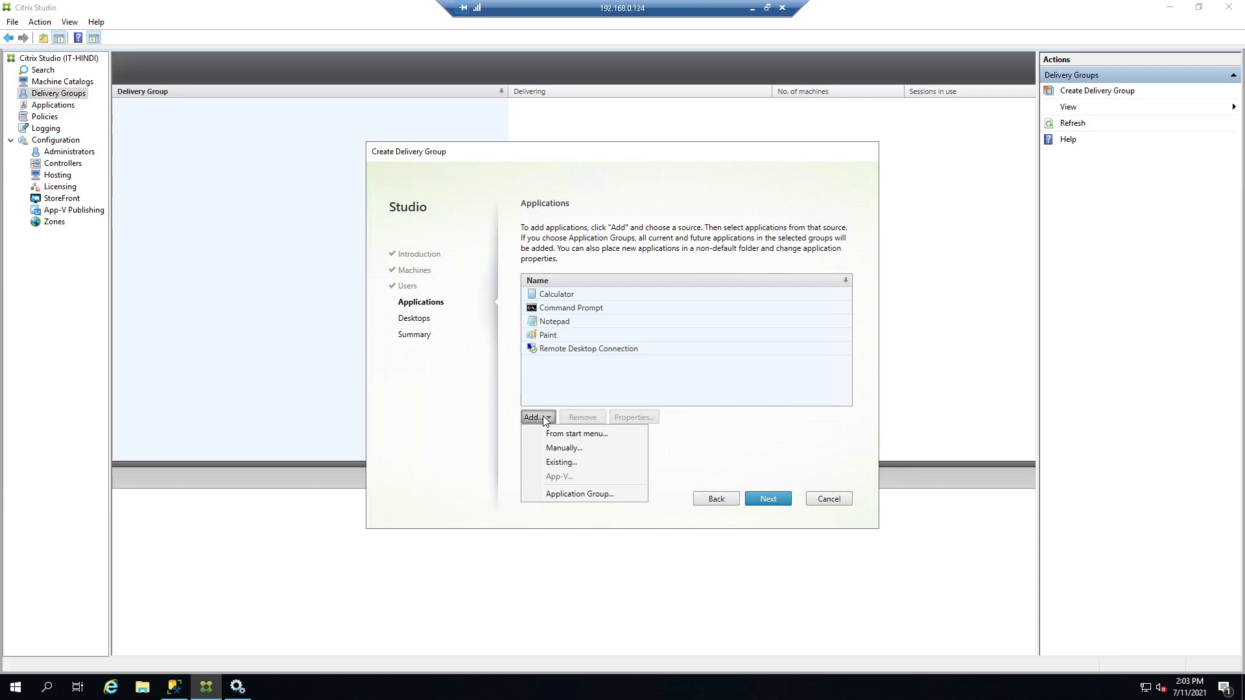
left_click(562, 448)
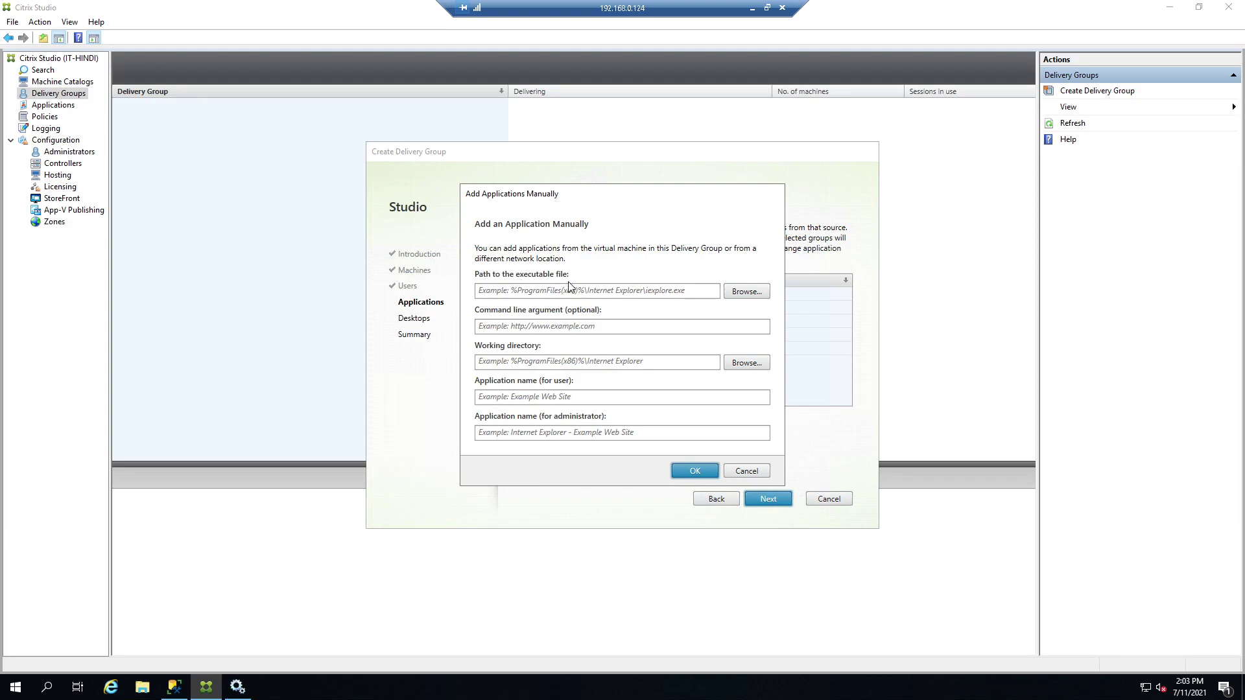
left_click(745, 291)
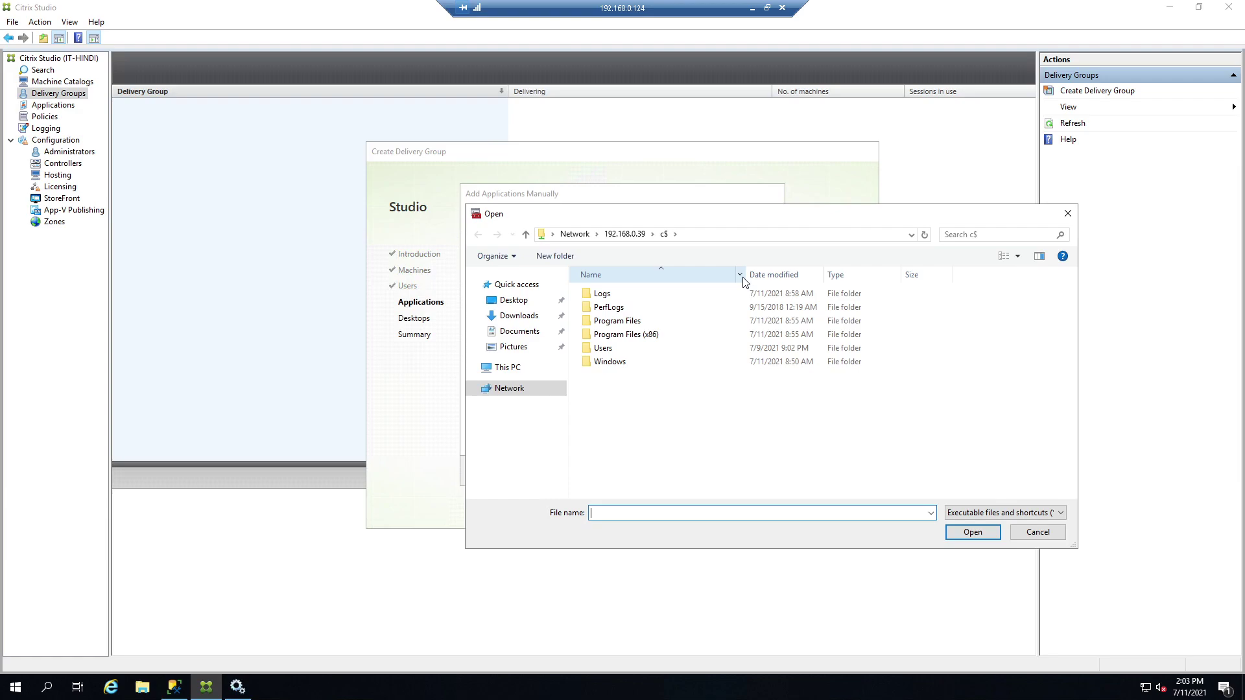
double_click(652, 323)
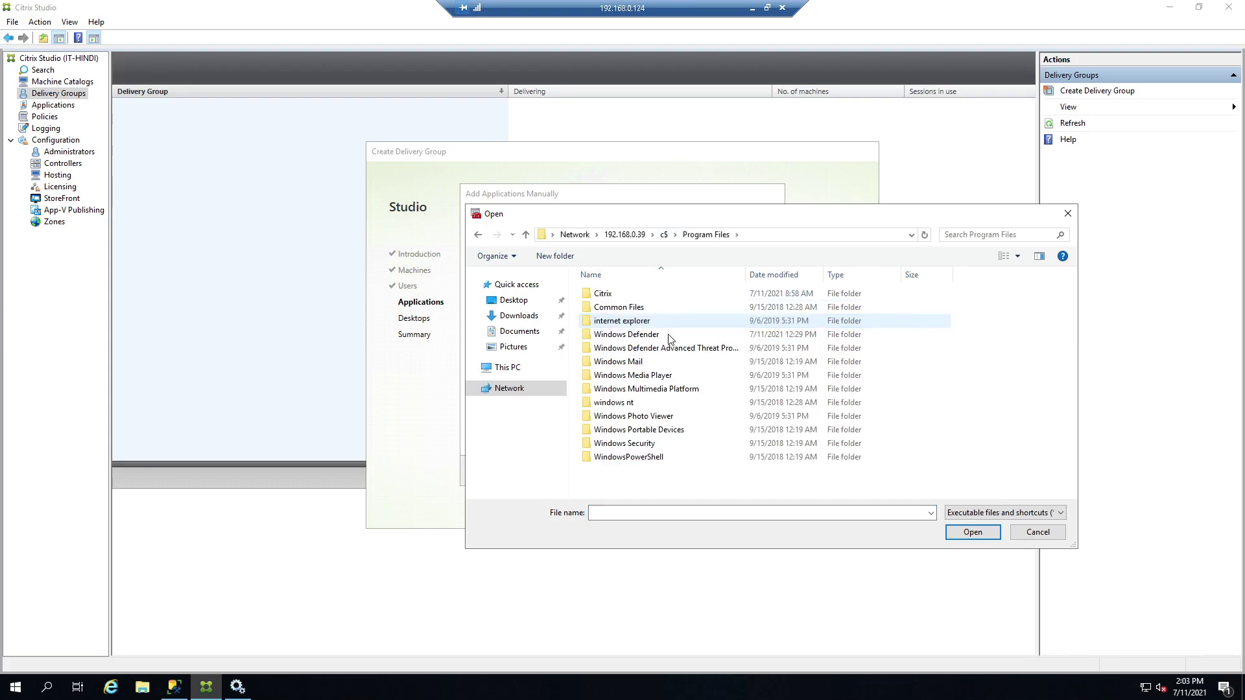
left_click(636, 323)
double_click(636, 322)
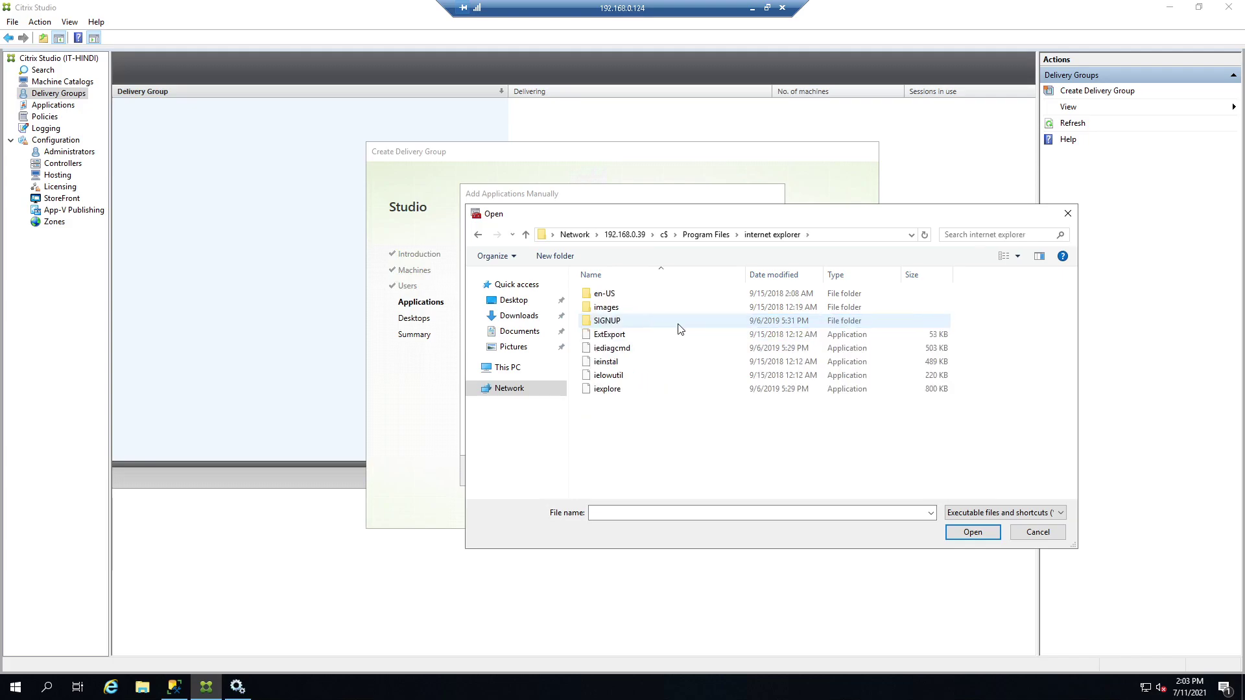
left_click(607, 391)
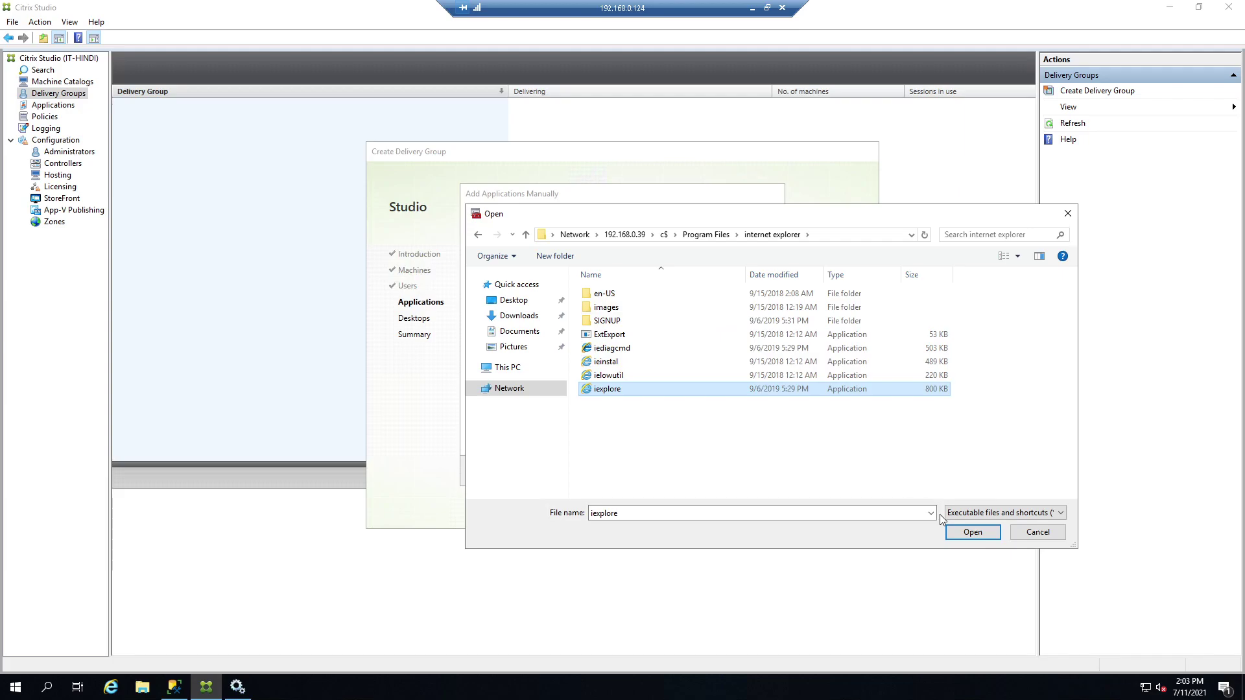
left_click(966, 533)
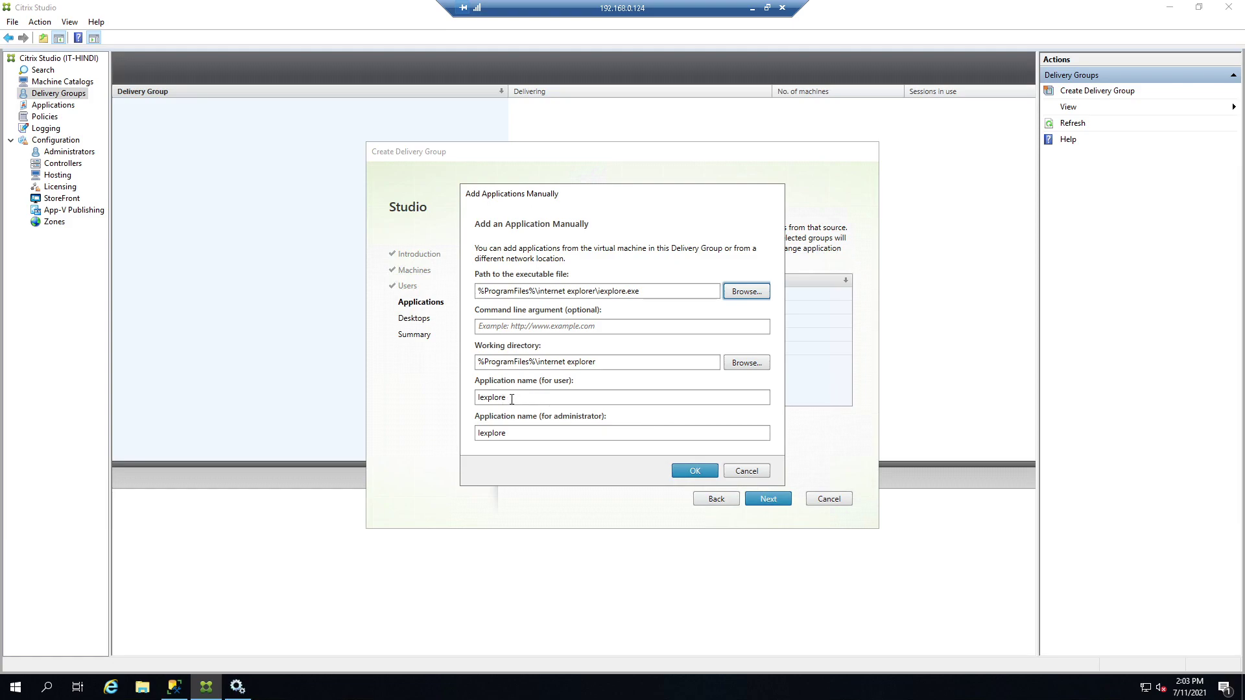
Set both the user and administrator application names to Internet Explorer and add the application to the delivery group.
left_click_drag(511, 398, 469, 399)
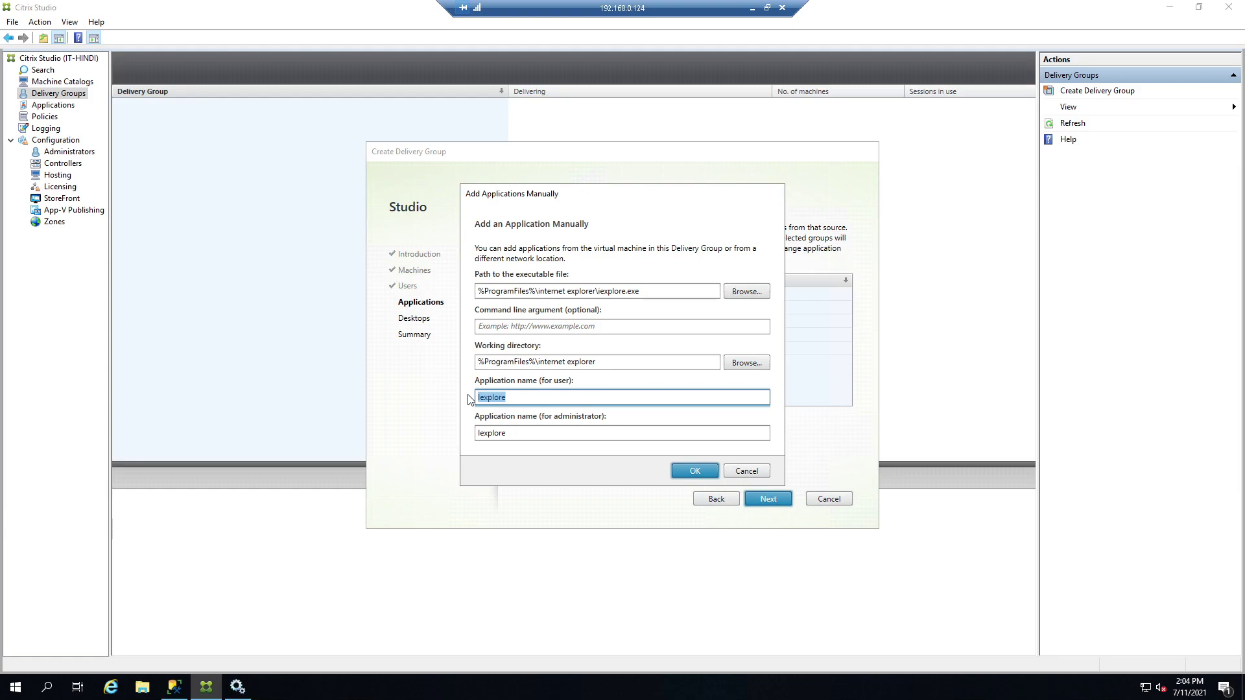
type("I")
left_click_drag(554, 397, 433, 402)
key("ctrl+c")
left_click_drag(505, 432, 460, 433)
key("ctrl+v")
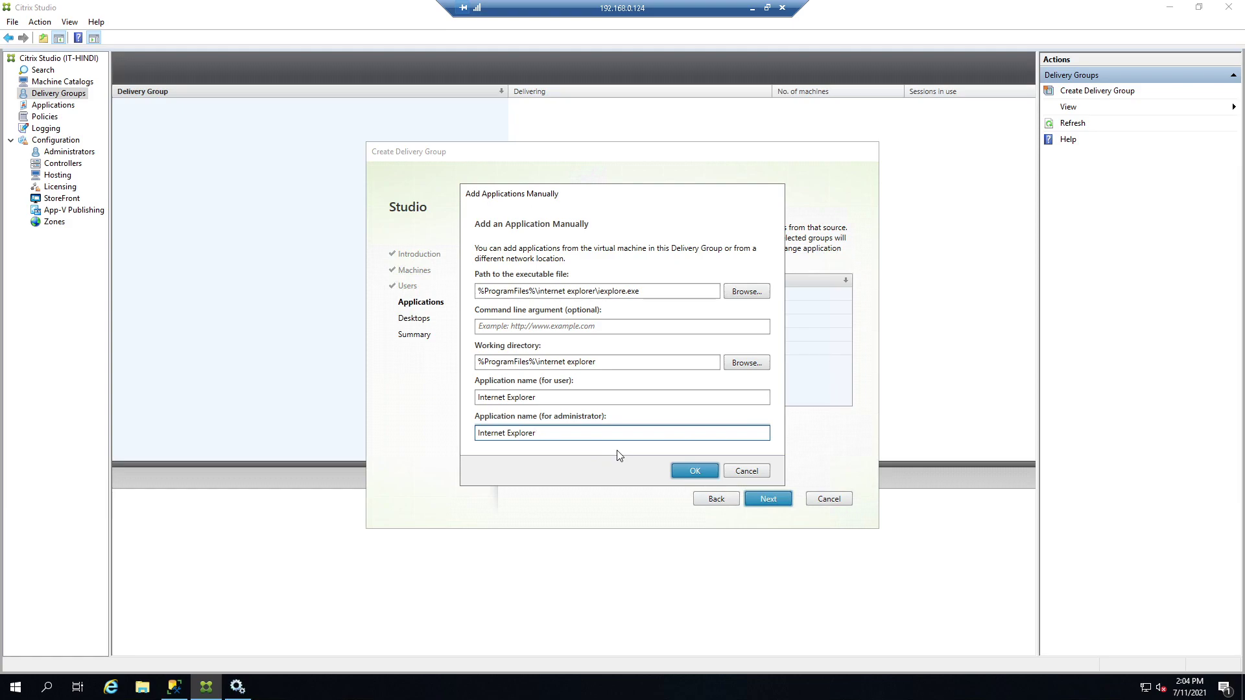
left_click(682, 468)
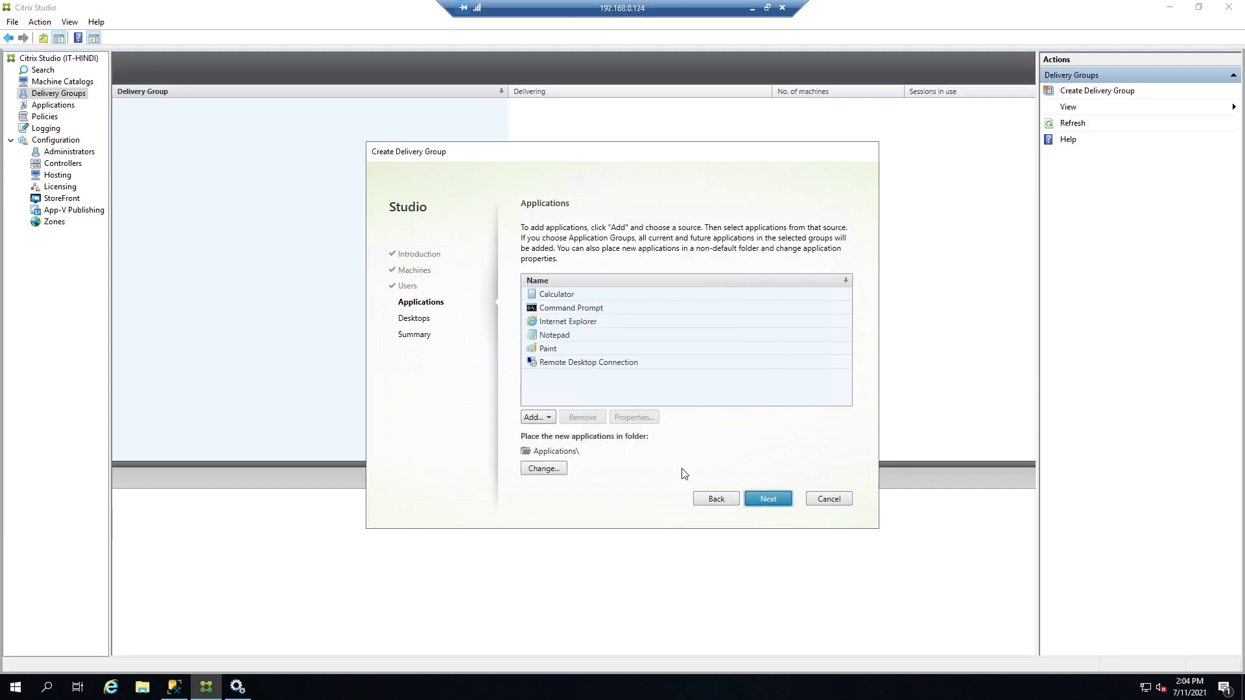
Open the Internet Explorer application's delivery properties and change its icon to the user figure from the Citrix default icons.
left_click(604, 329)
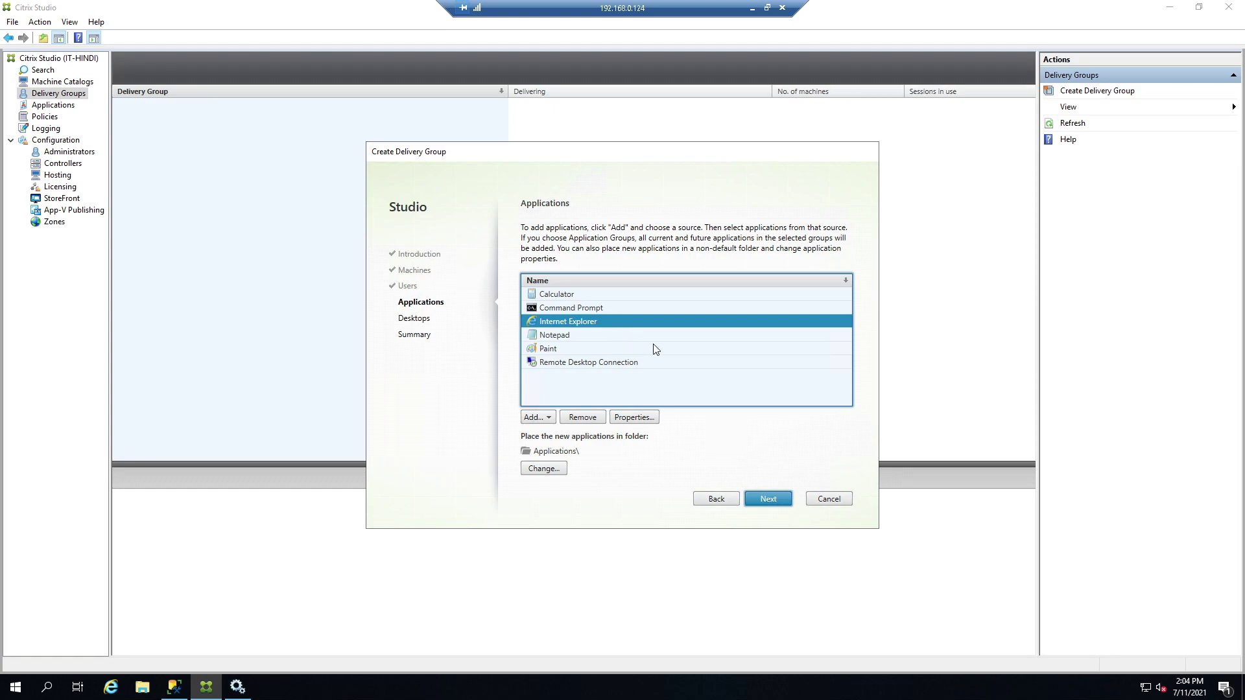
left_click(637, 419)
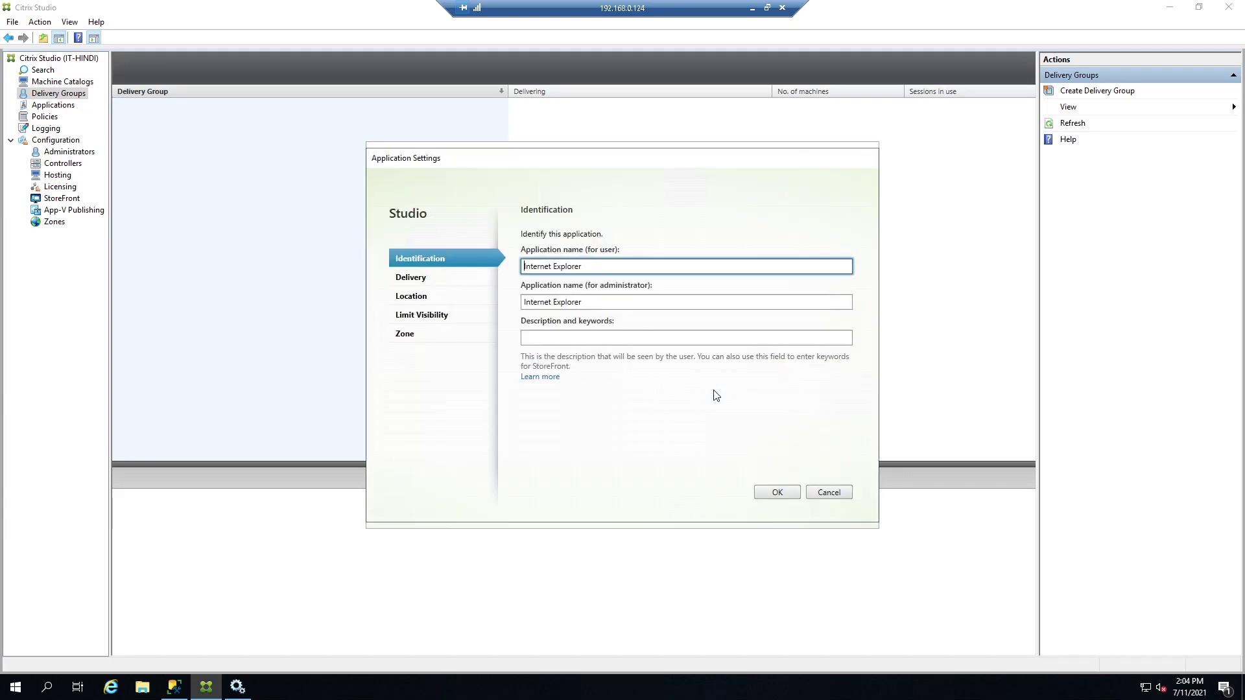
left_click(426, 279)
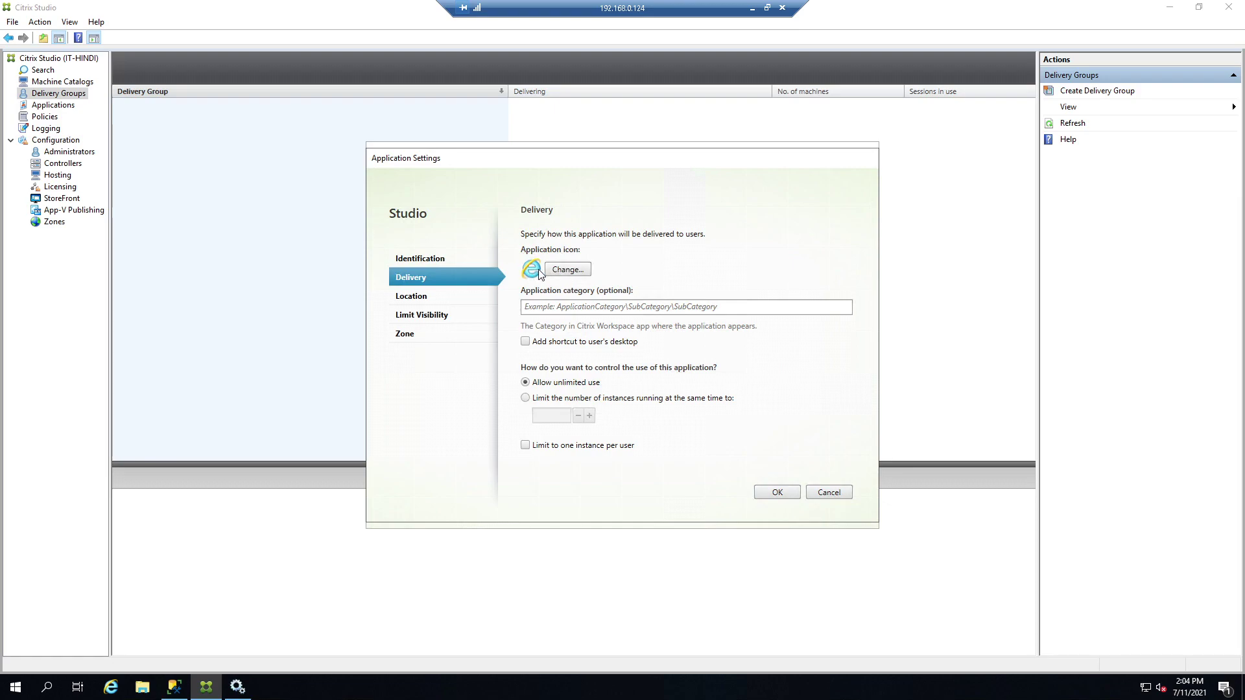
left_click(569, 269)
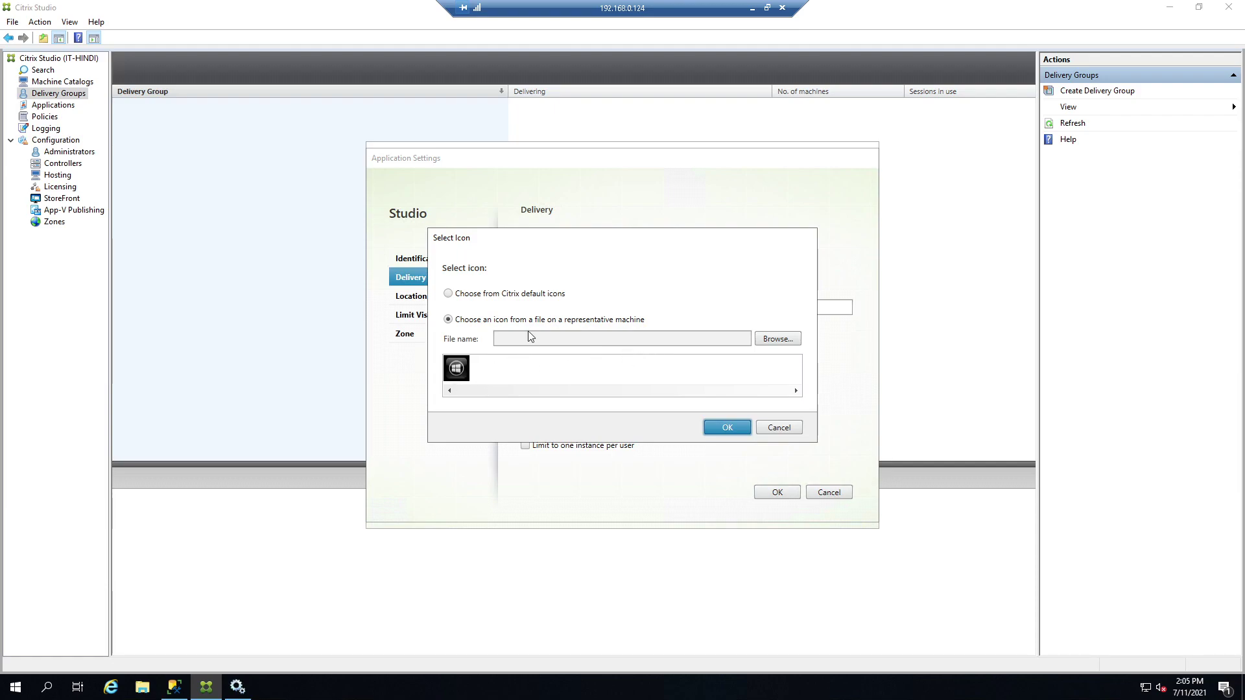
left_click(448, 294)
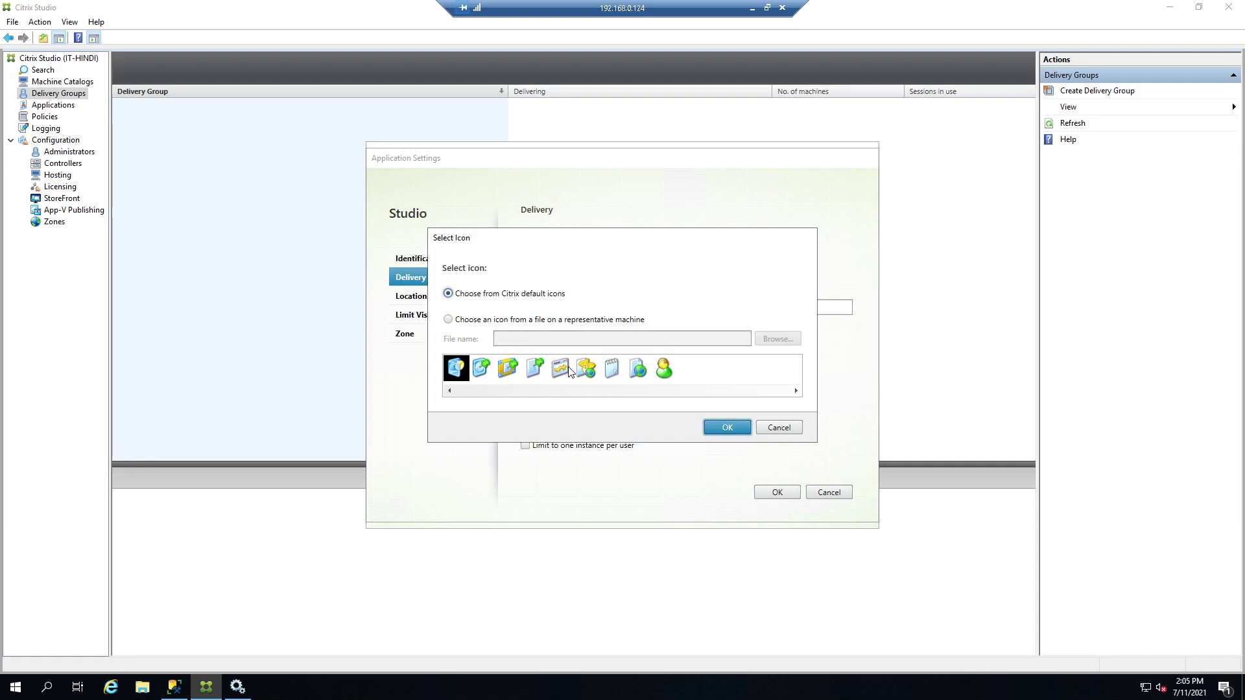
left_click(664, 371)
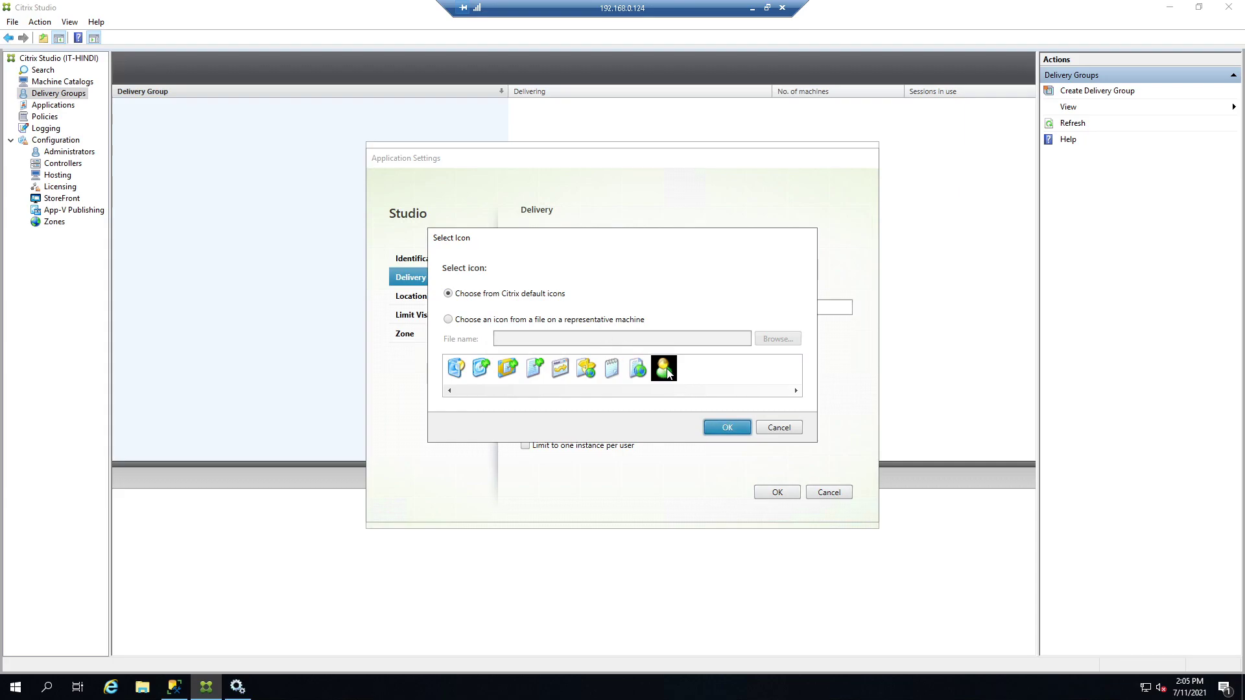
left_click(722, 427)
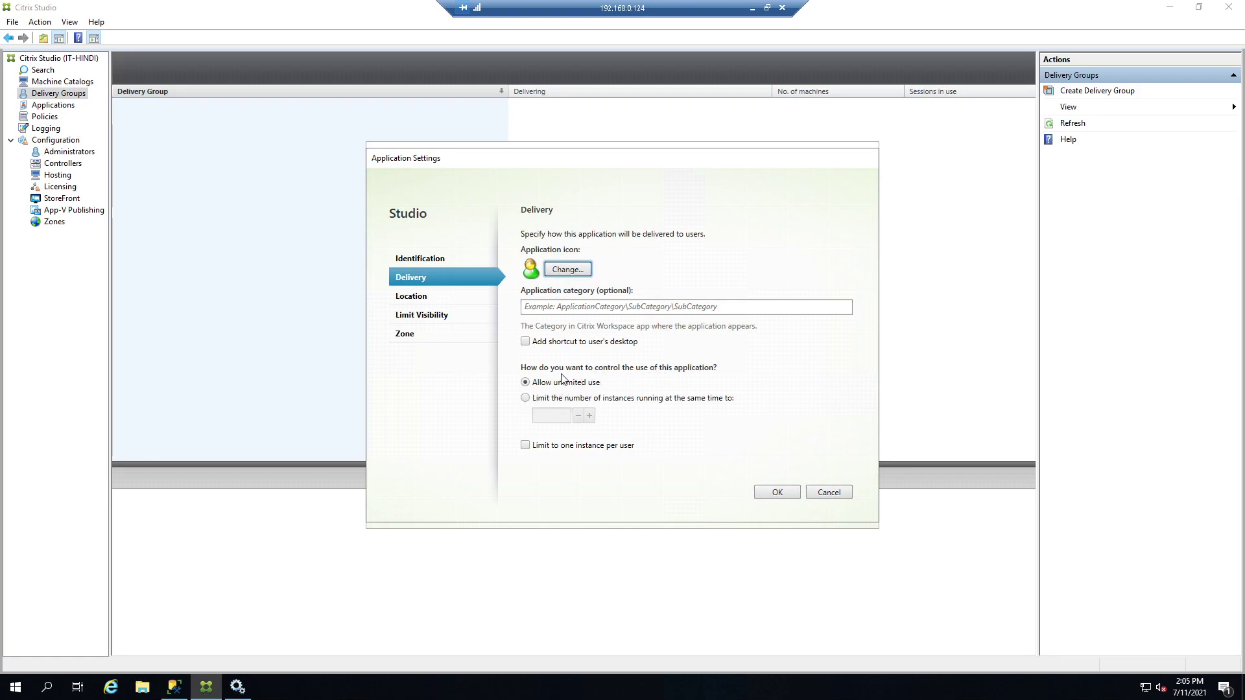
Limit the application to 1 instance running at the same time and one instance per user, and view its location settings.
left_click(526, 398)
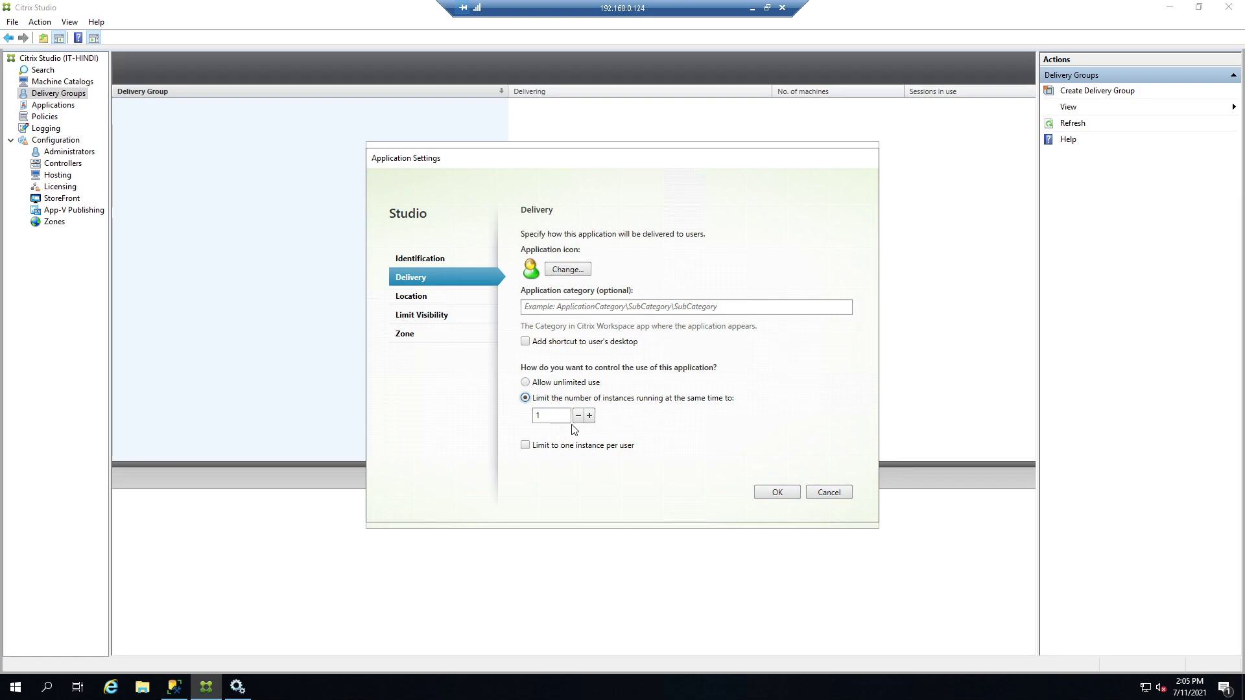
left_click(536, 447)
left_click(465, 292)
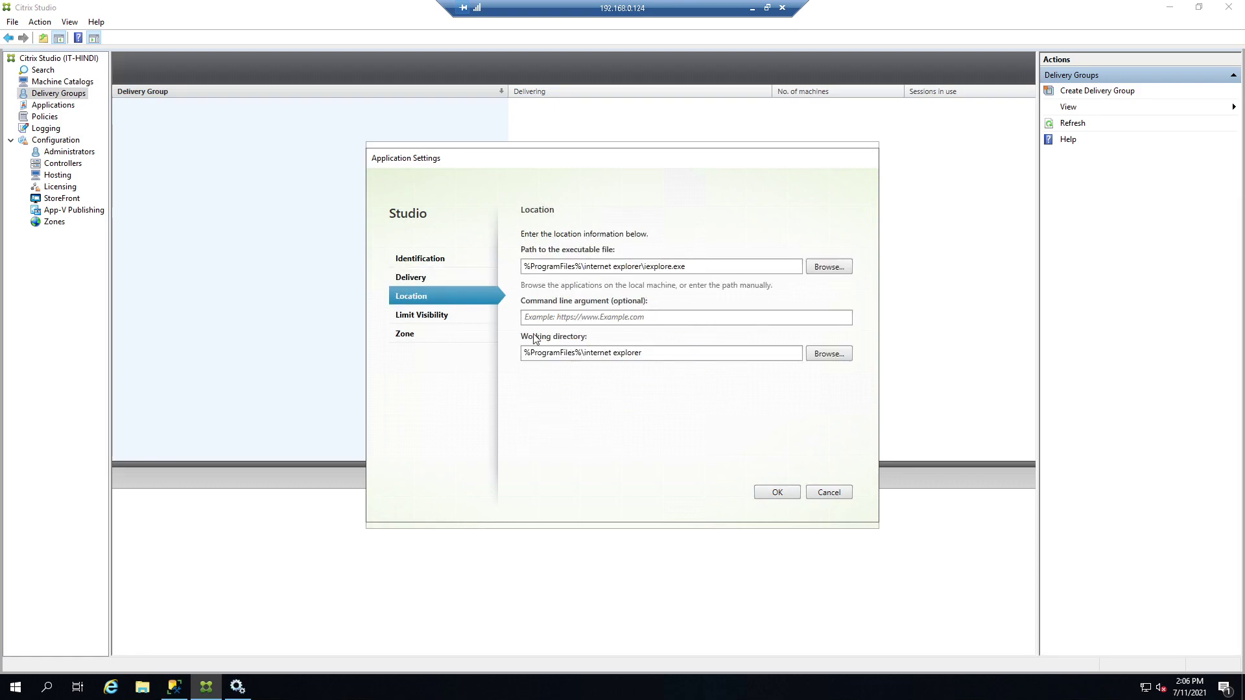
Limit the Internet Explorer application's visibility to listed users instead of showing it to the entire delivery group.
left_click(447, 317)
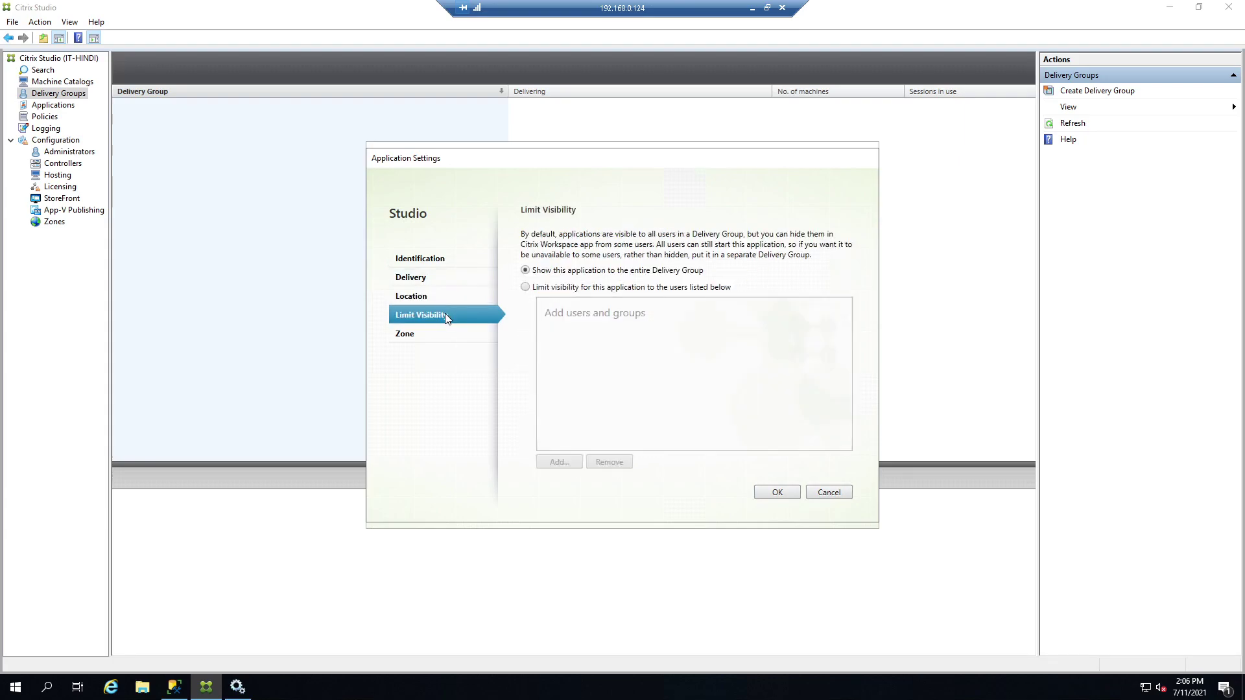
left_click(525, 288)
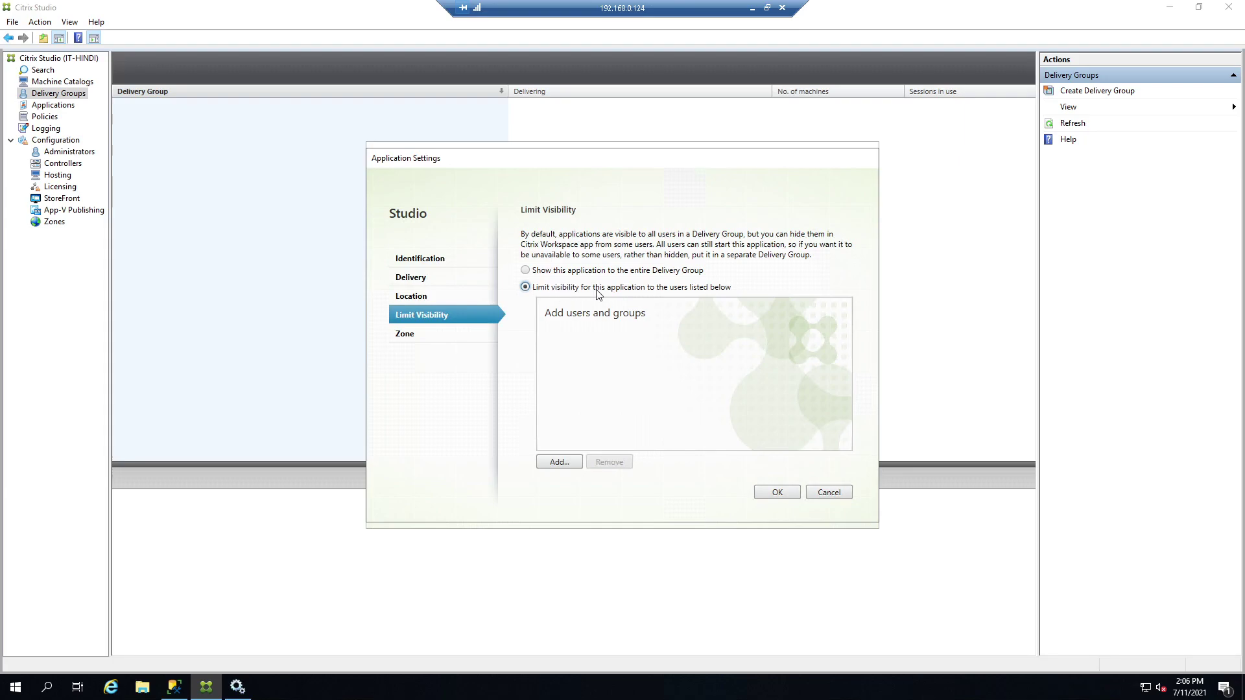
left_click_drag(603, 166, 761, 245)
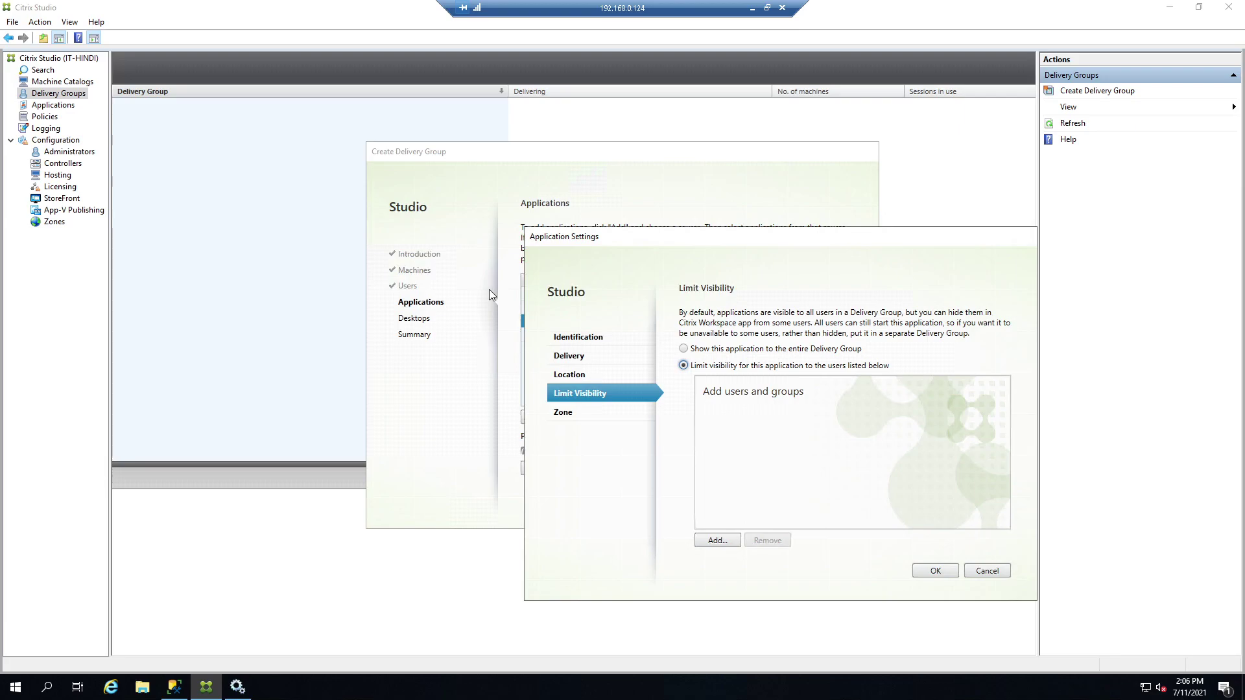
left_click_drag(603, 239, 514, 175)
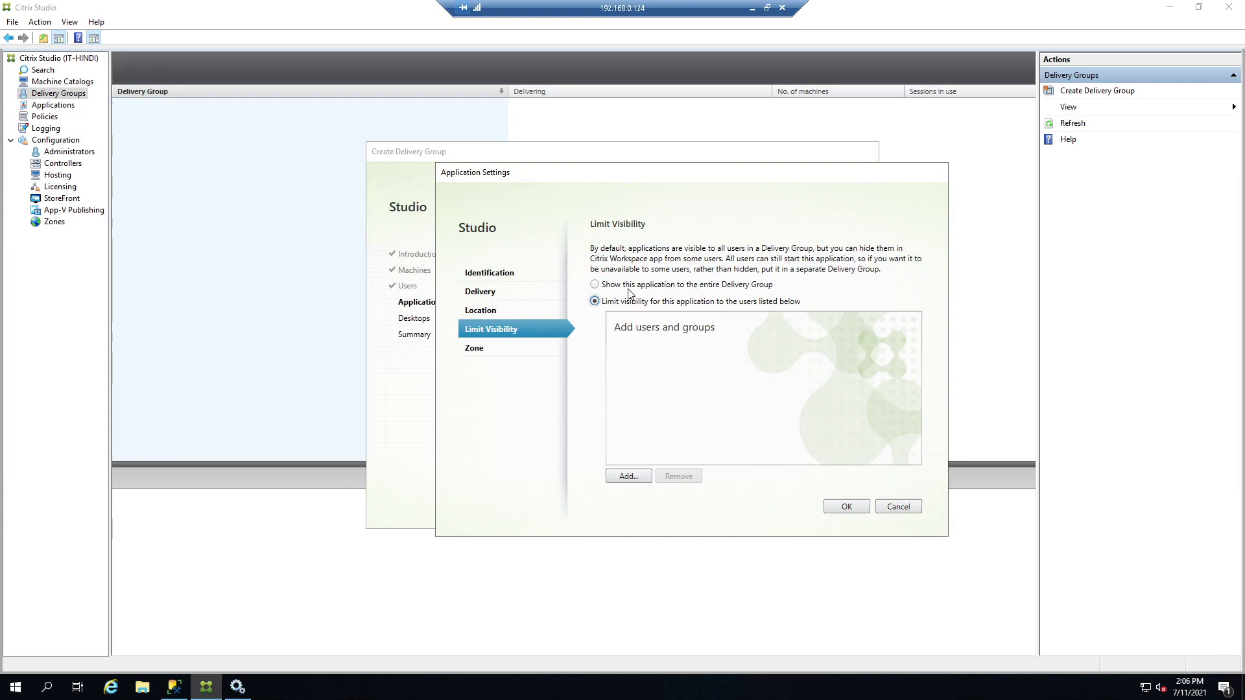
left_click(595, 284)
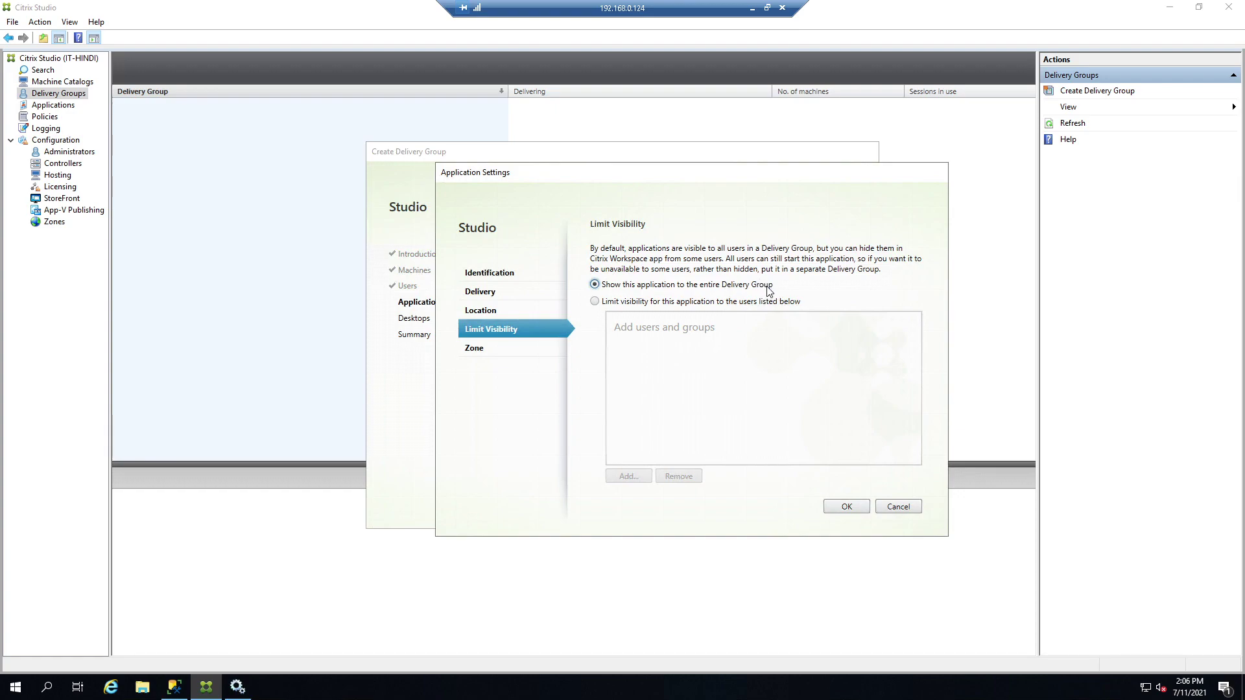
left_click(594, 302)
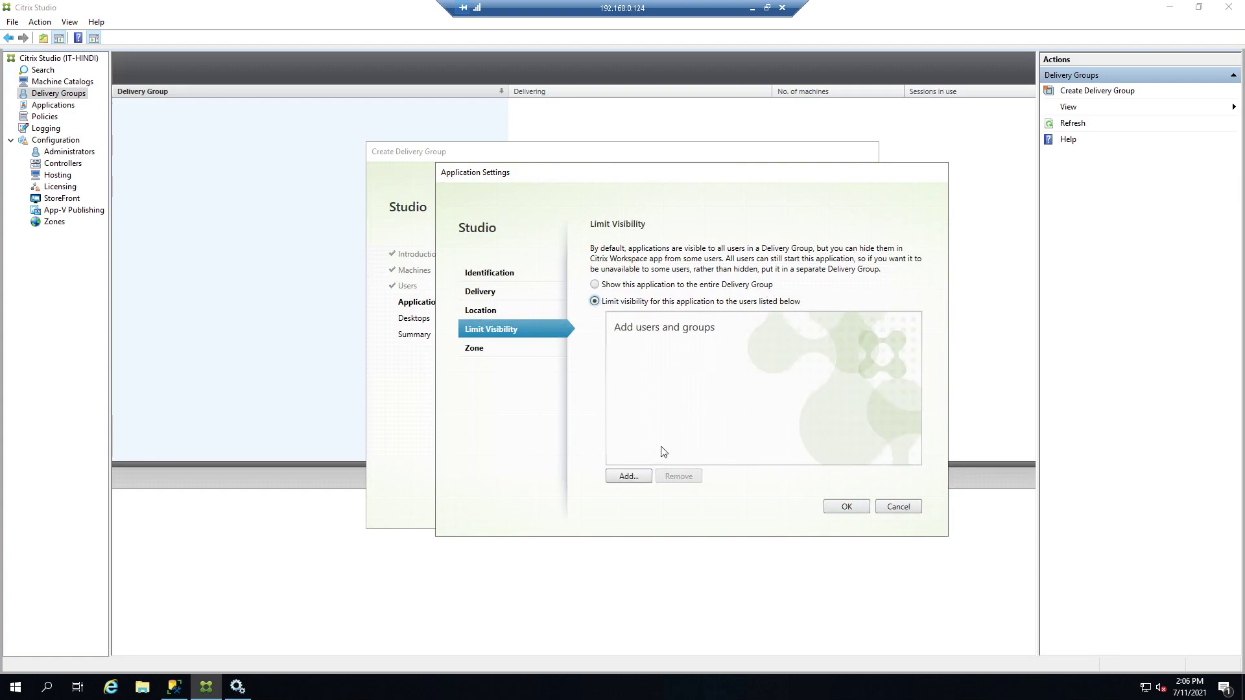
Add the Administrator account, after checking its name in the directory, to the users who can see the application.
left_click(632, 477)
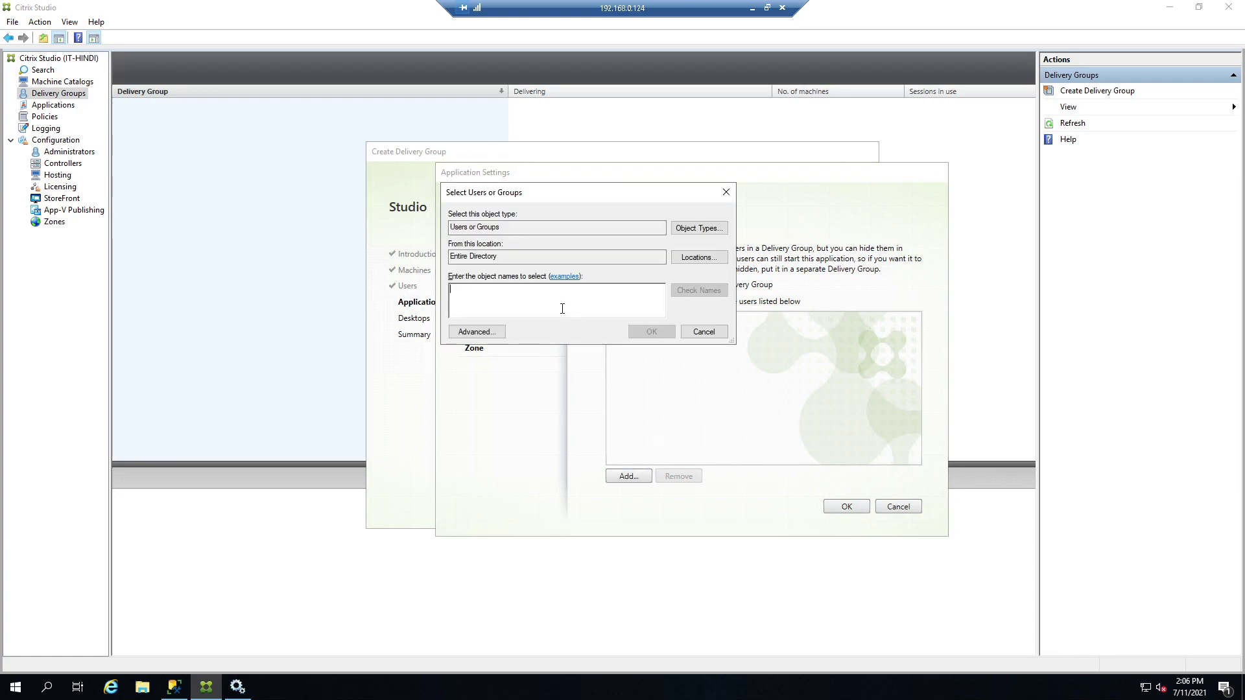
type("a")
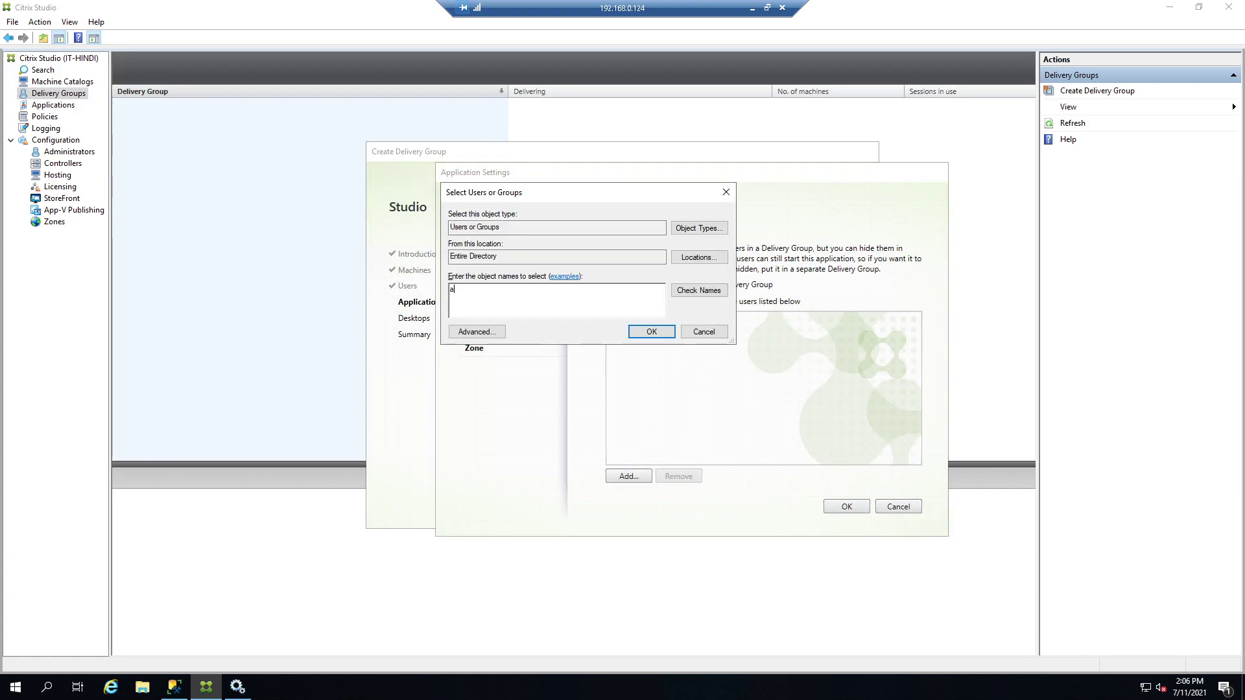
type("dministra")
left_click(684, 289)
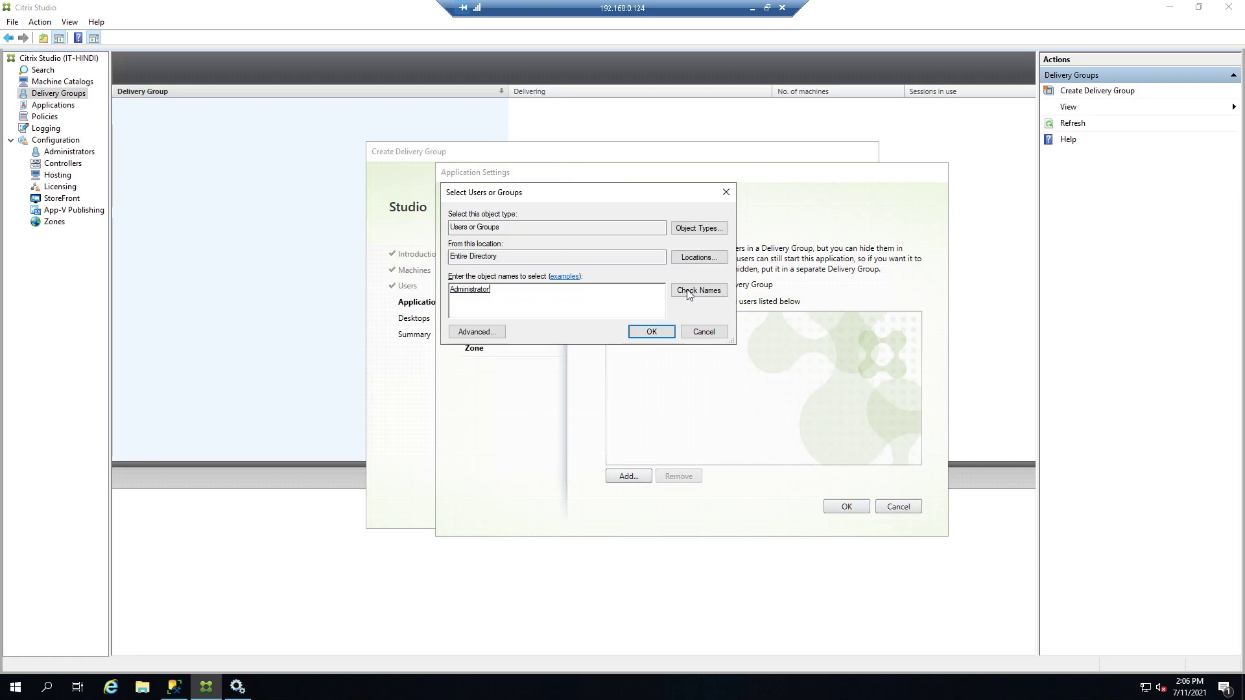
left_click(650, 332)
left_click(664, 321)
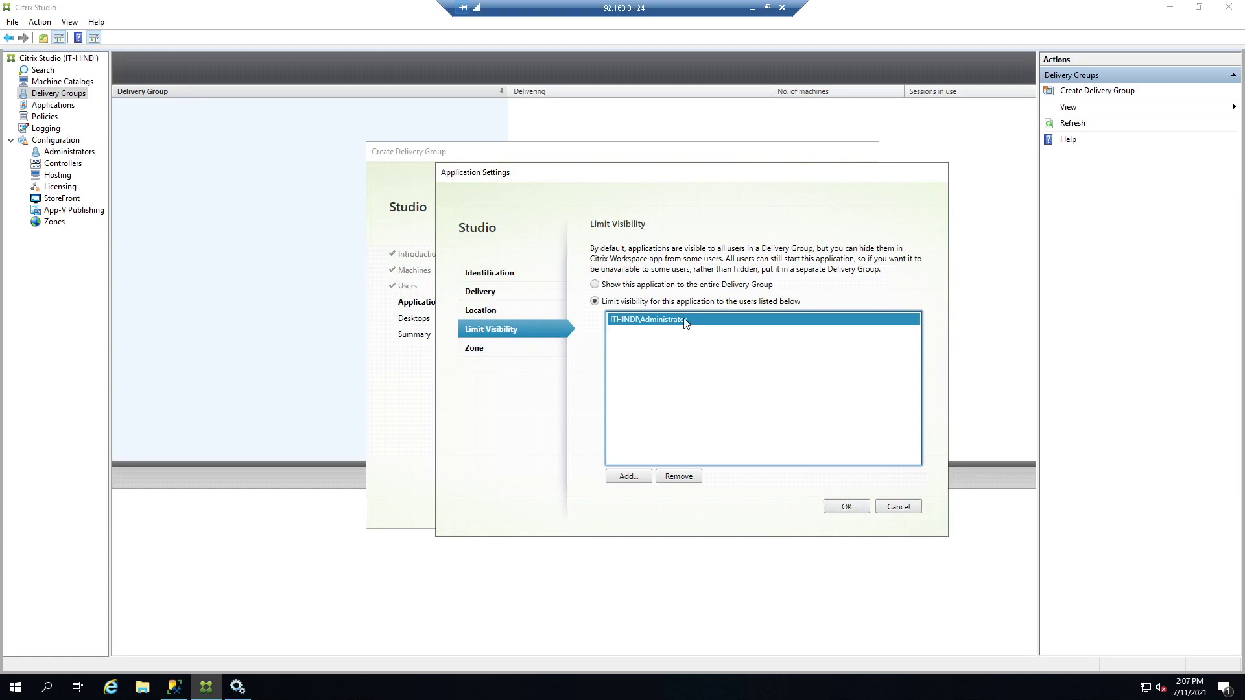
Review the application's zone and identification settings, and save the Internet Explorer application settings.
left_click(503, 348)
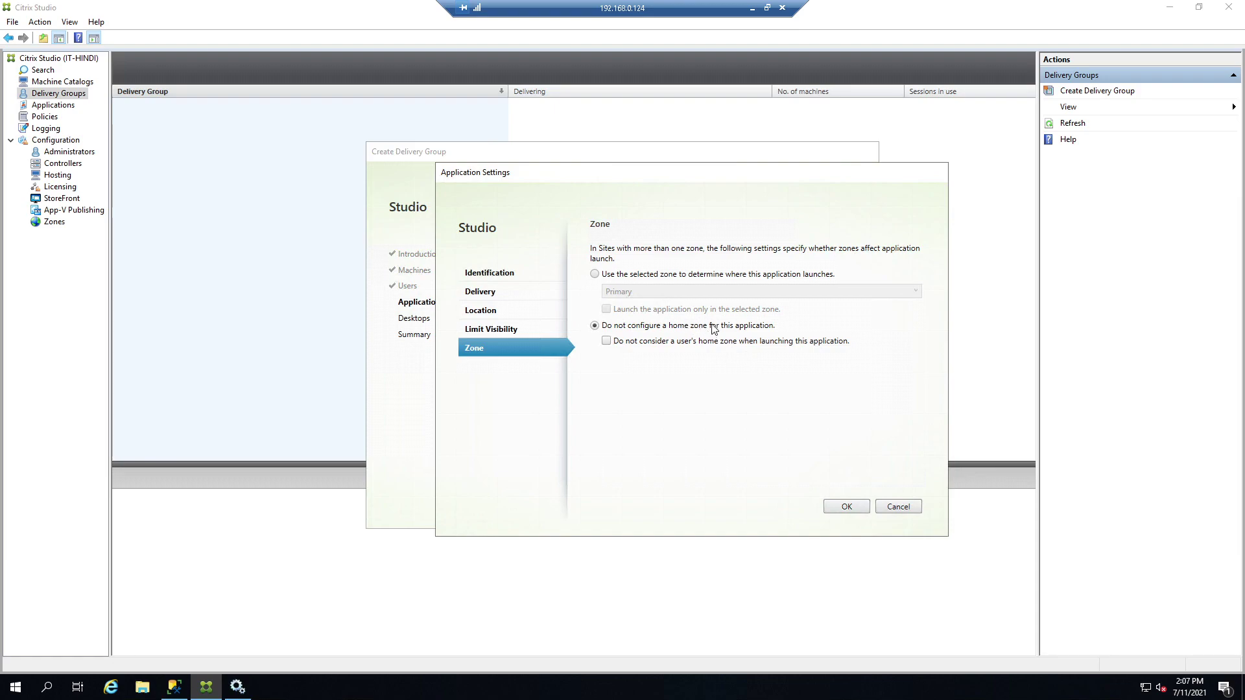
left_click(505, 277)
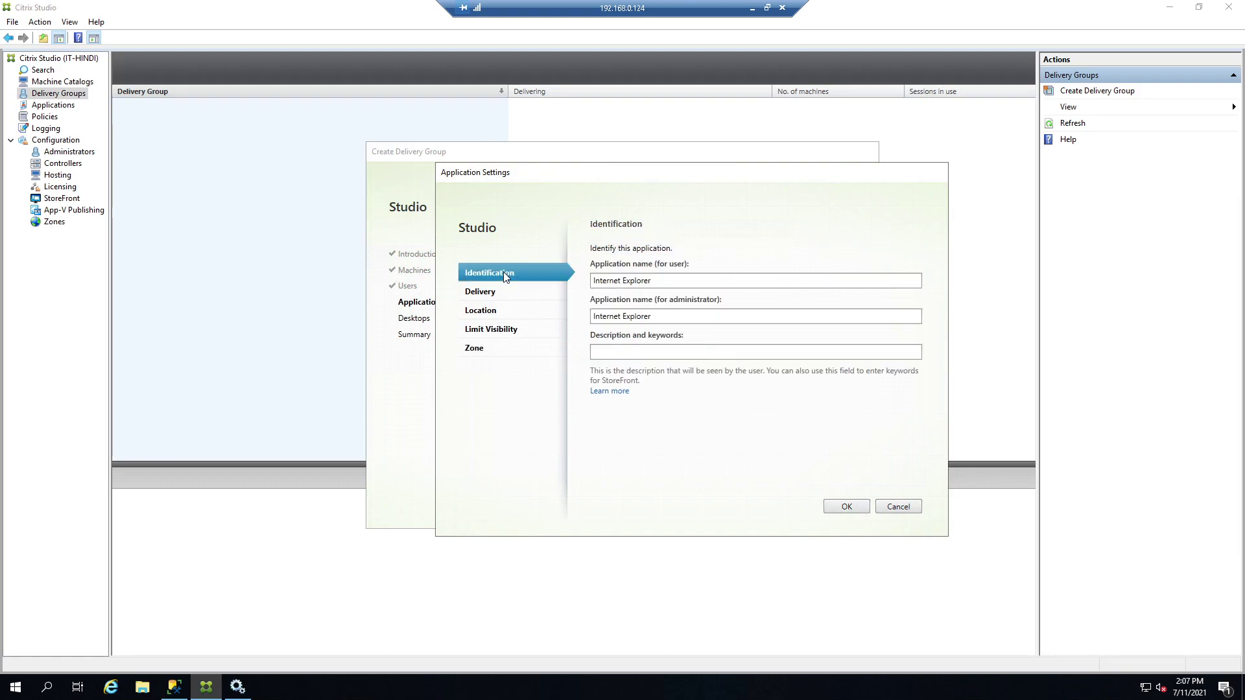
left_click(838, 508)
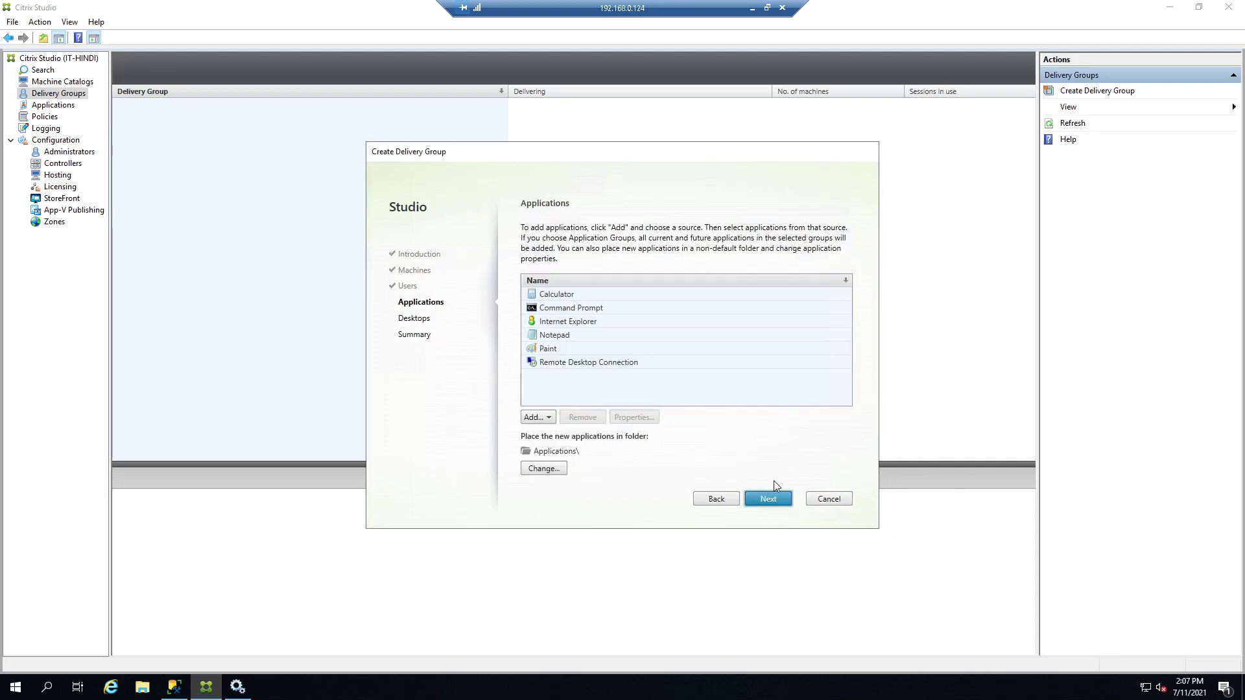
Add a desktop with display name and description VDA1, enabled for everyone with access to the delivery group.
left_click(768, 499)
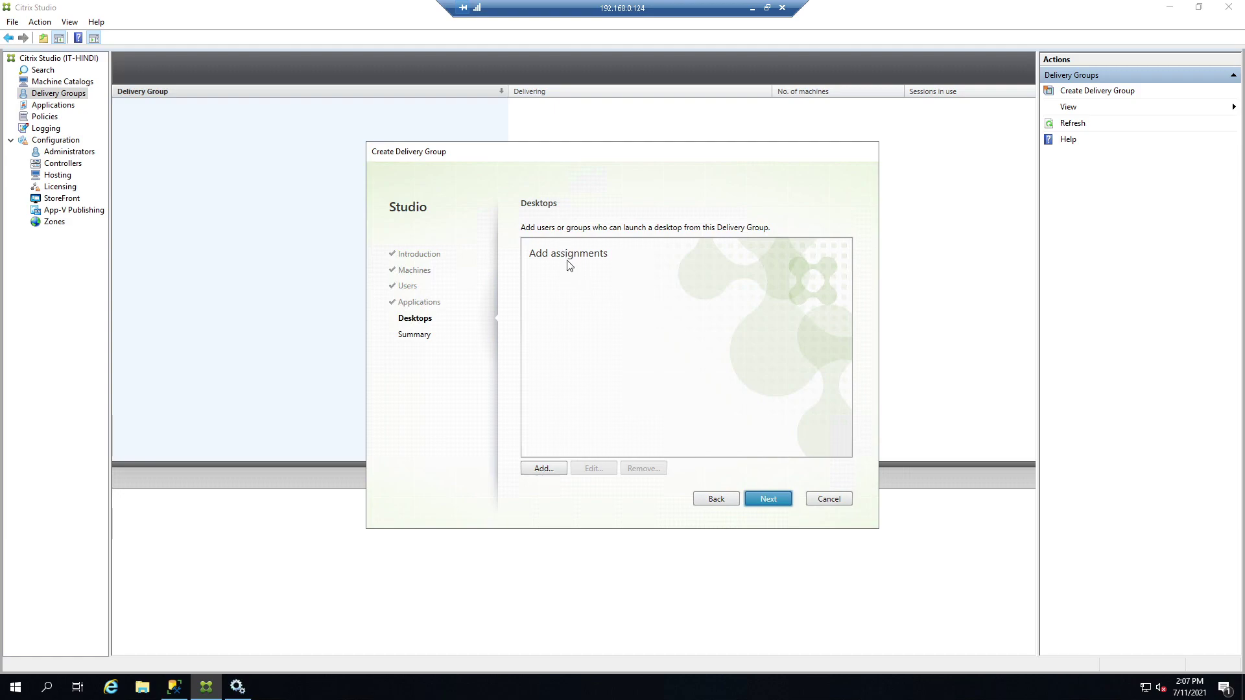
left_click(542, 472)
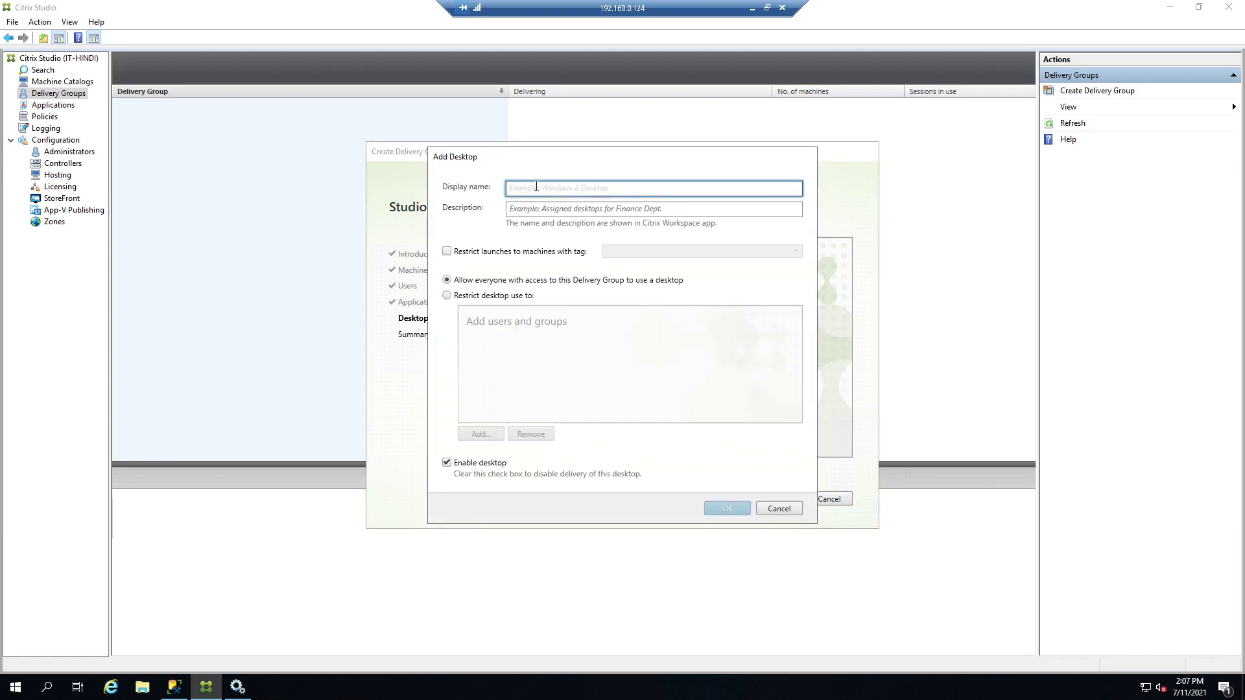
type("VDA1")
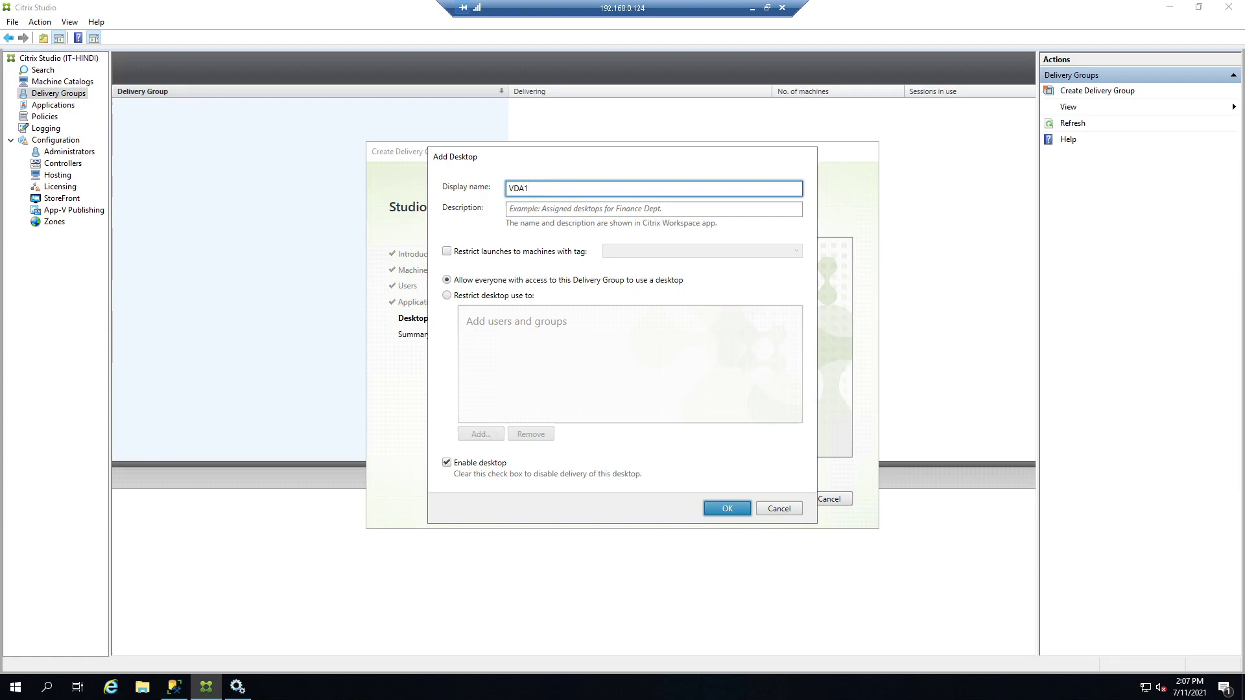
left_click(538, 209)
double_click(533, 188)
key("ctrl+c")
left_click(534, 207)
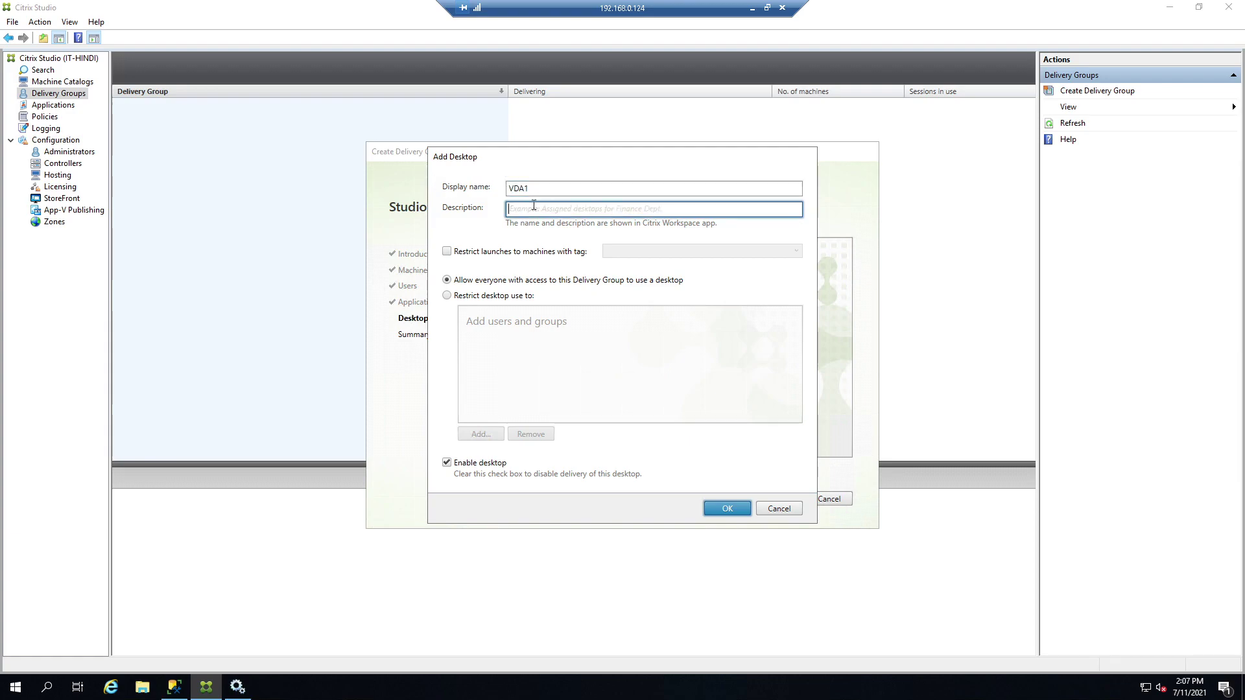
key("ctrl+v")
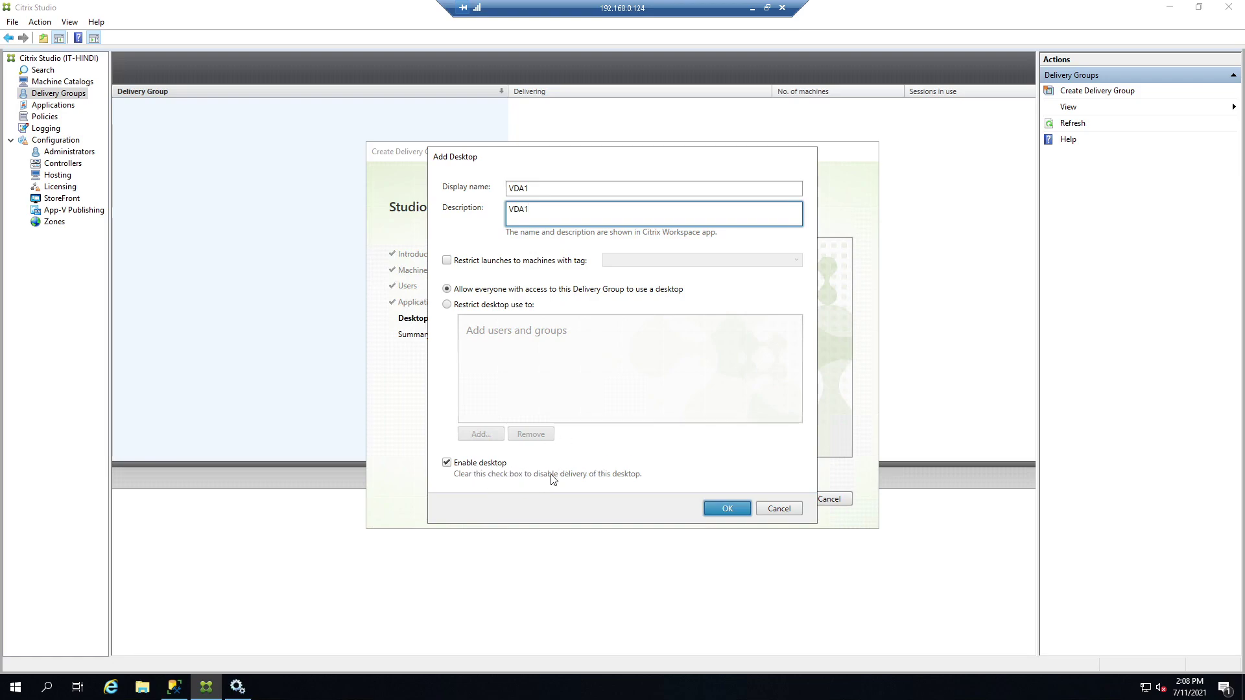
left_click(717, 508)
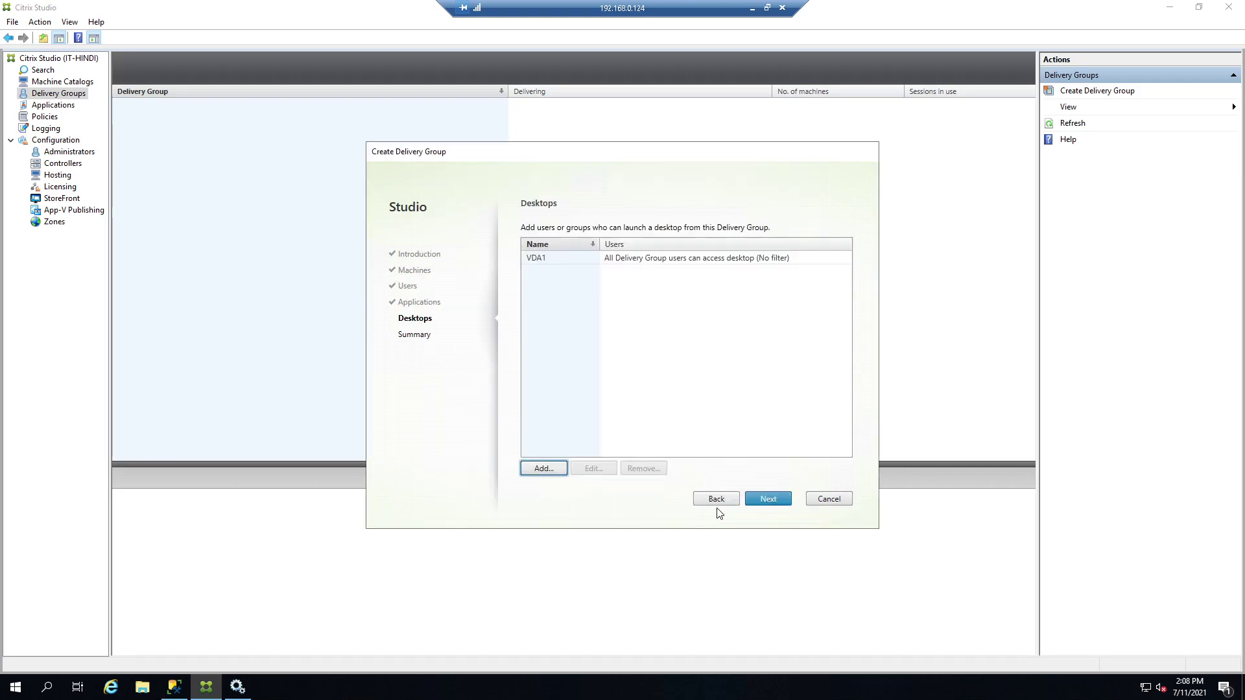
left_click(573, 257)
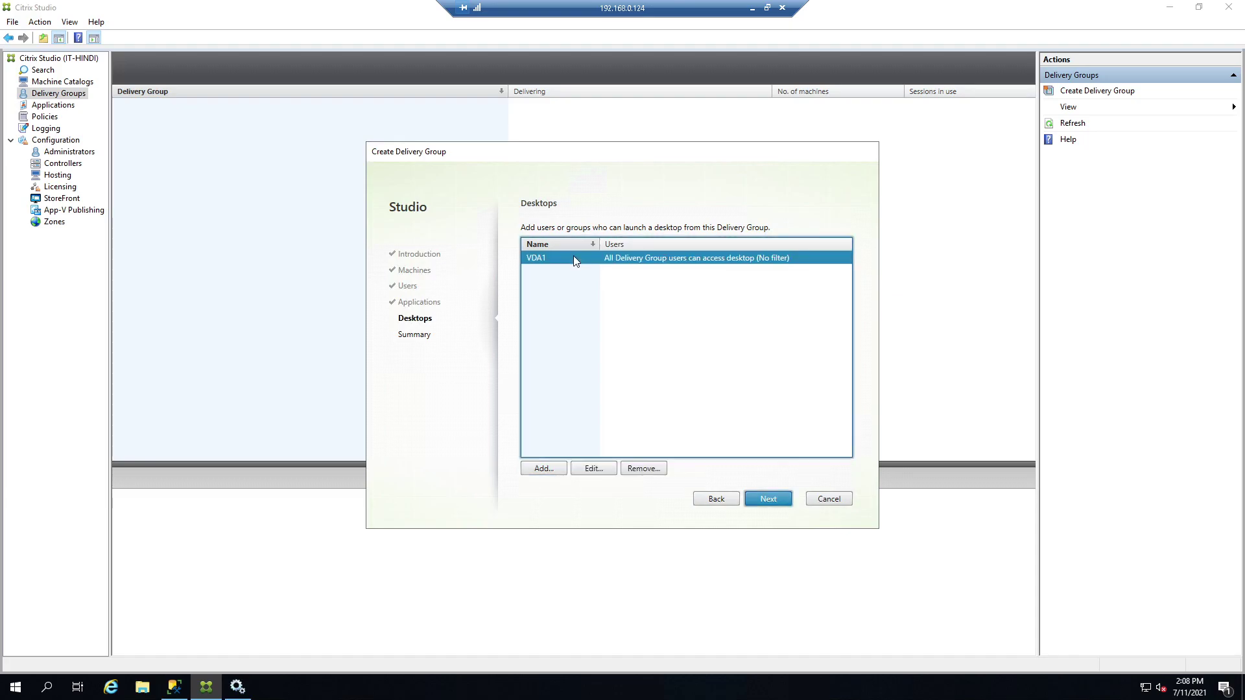
Set the delivery group's name and description to VDA1 on the summary page and finish creating the group.
left_click(758, 498)
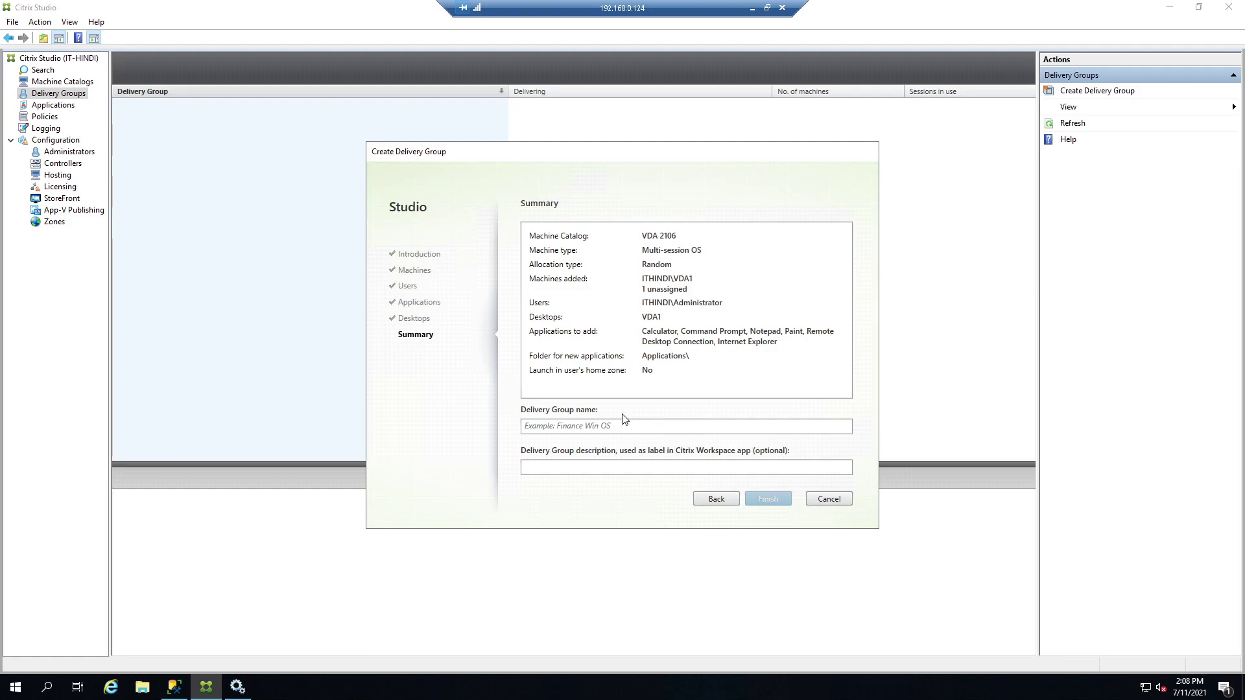
left_click(568, 425)
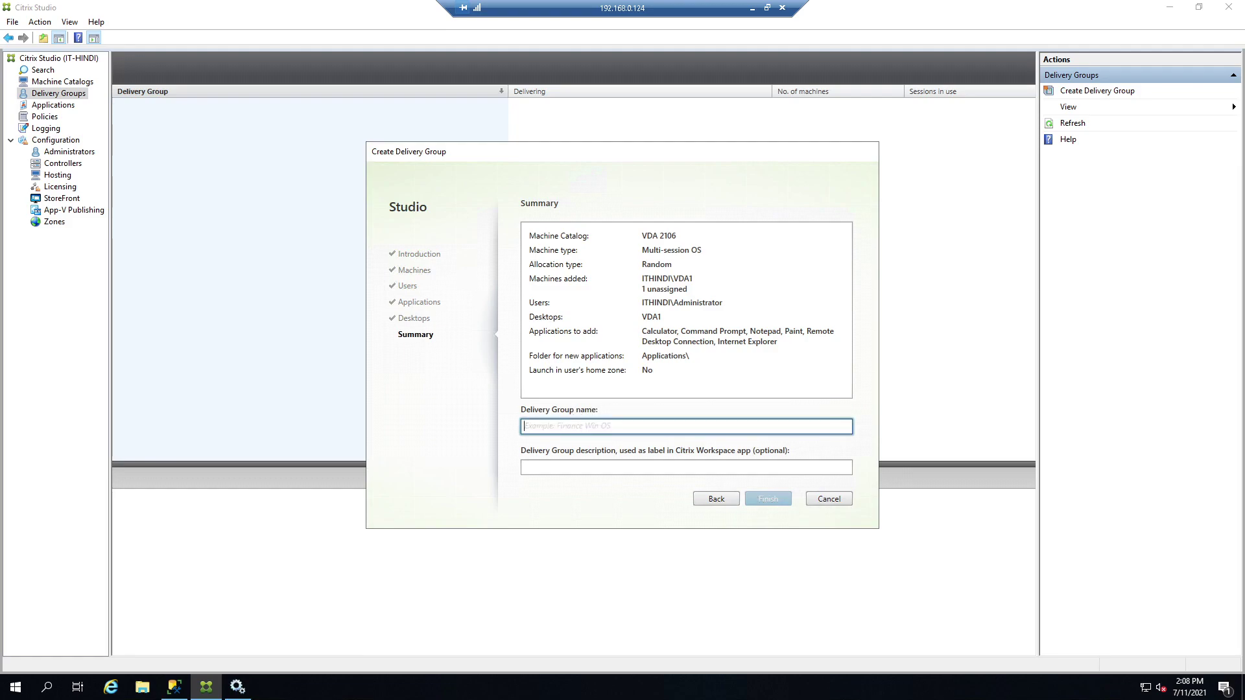
type("VDA1")
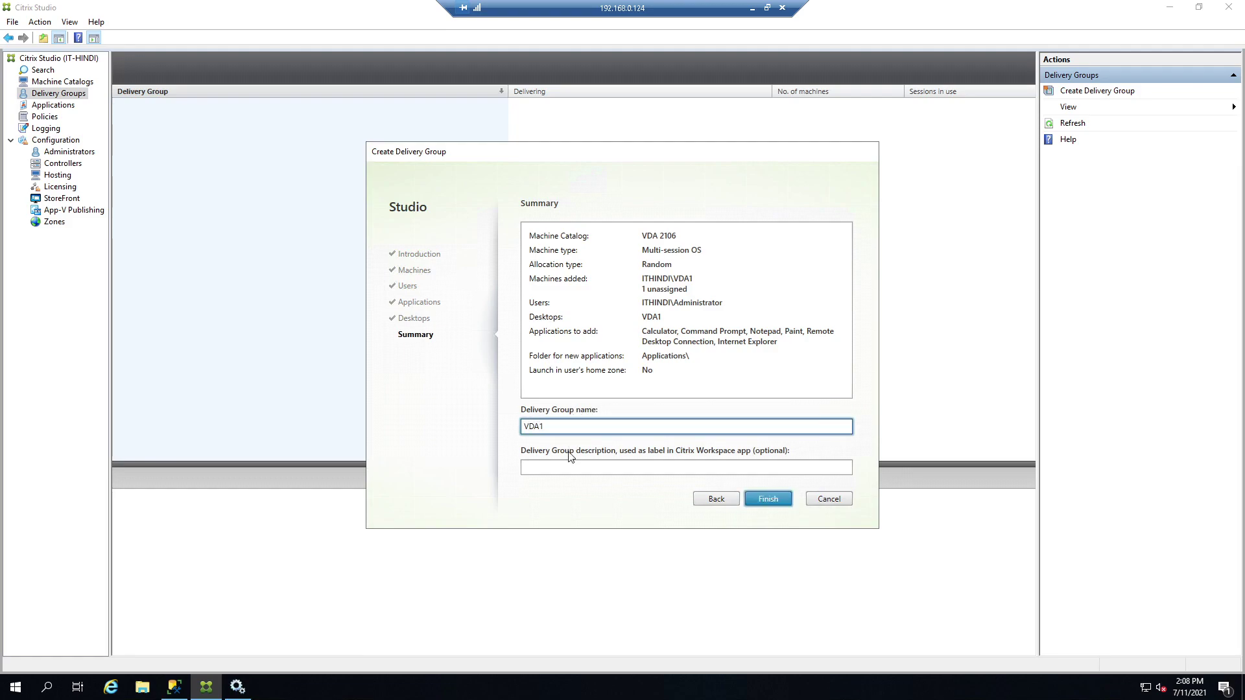
left_click(563, 464)
key("shift+Tab")
key("ctrl+c")
key("Tab")
key("ctrl+v")
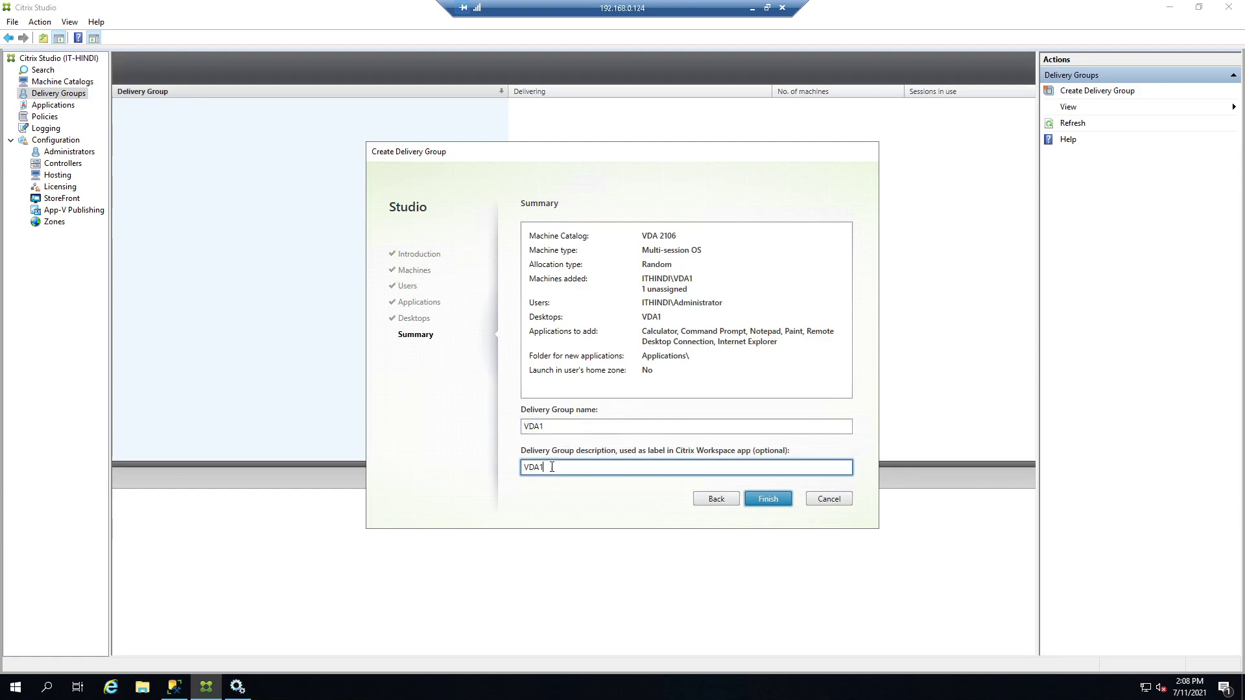
left_click(760, 497)
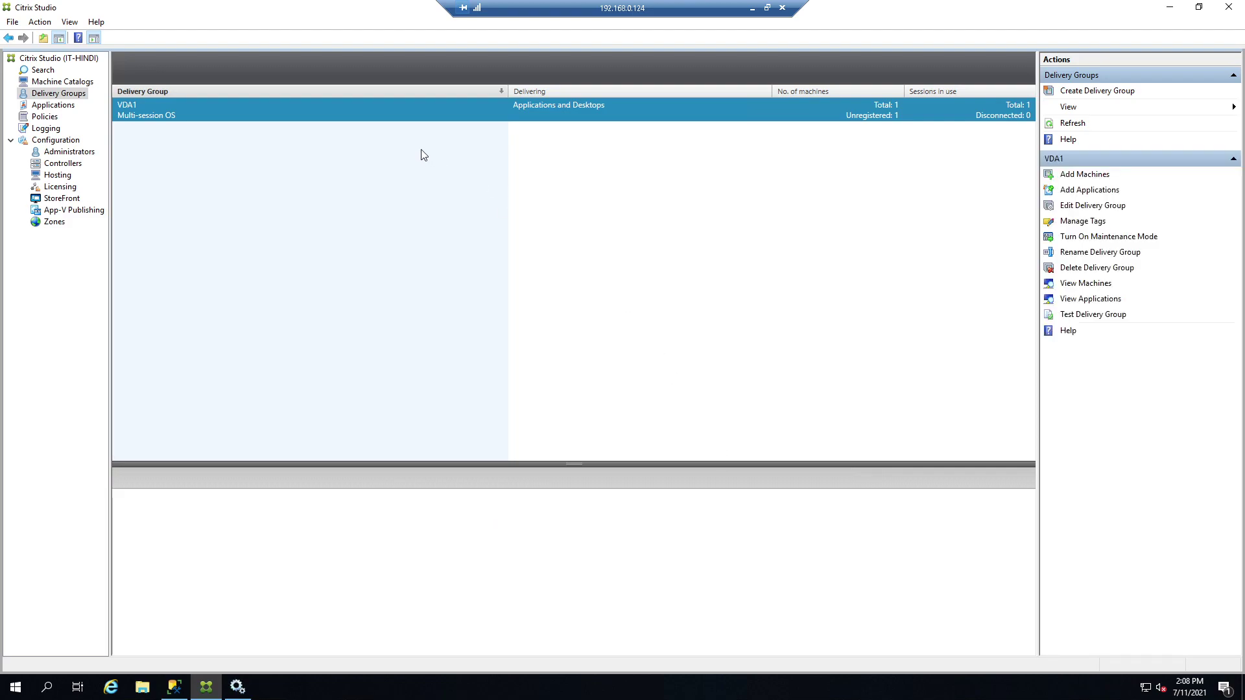
Check the registration details of the machine in the VDA1 delivery group and the list of applications the group delivers.
double_click(344, 113)
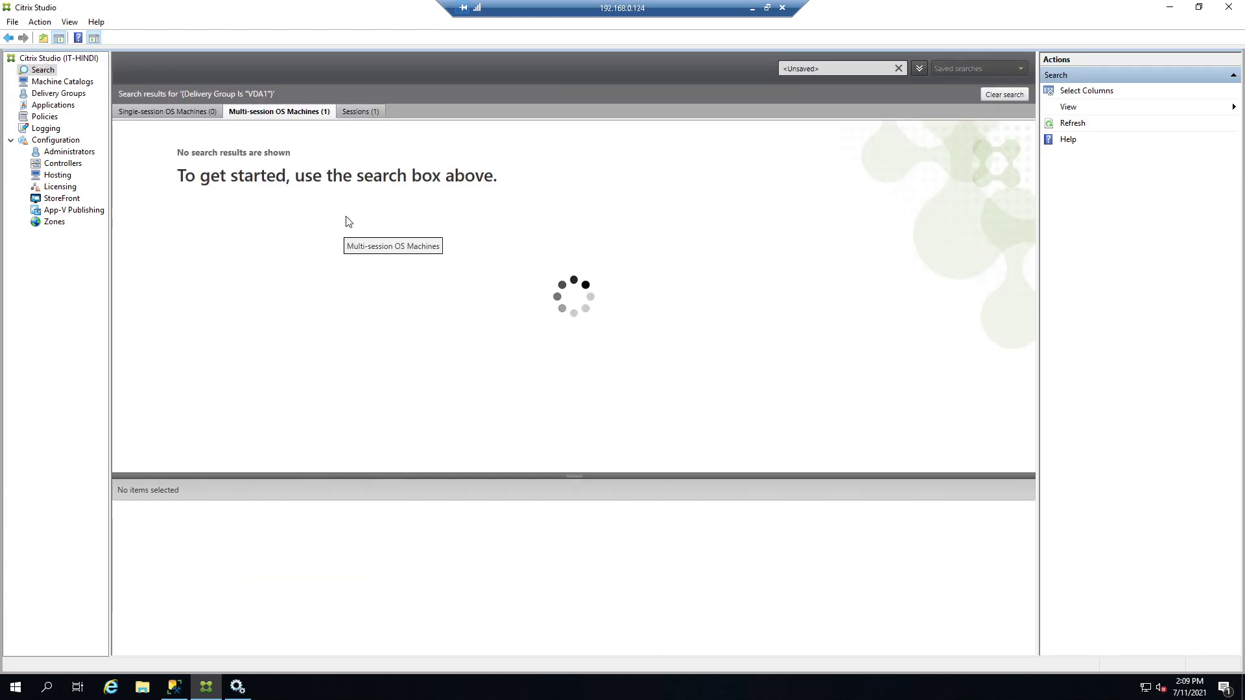
left_click(205, 141)
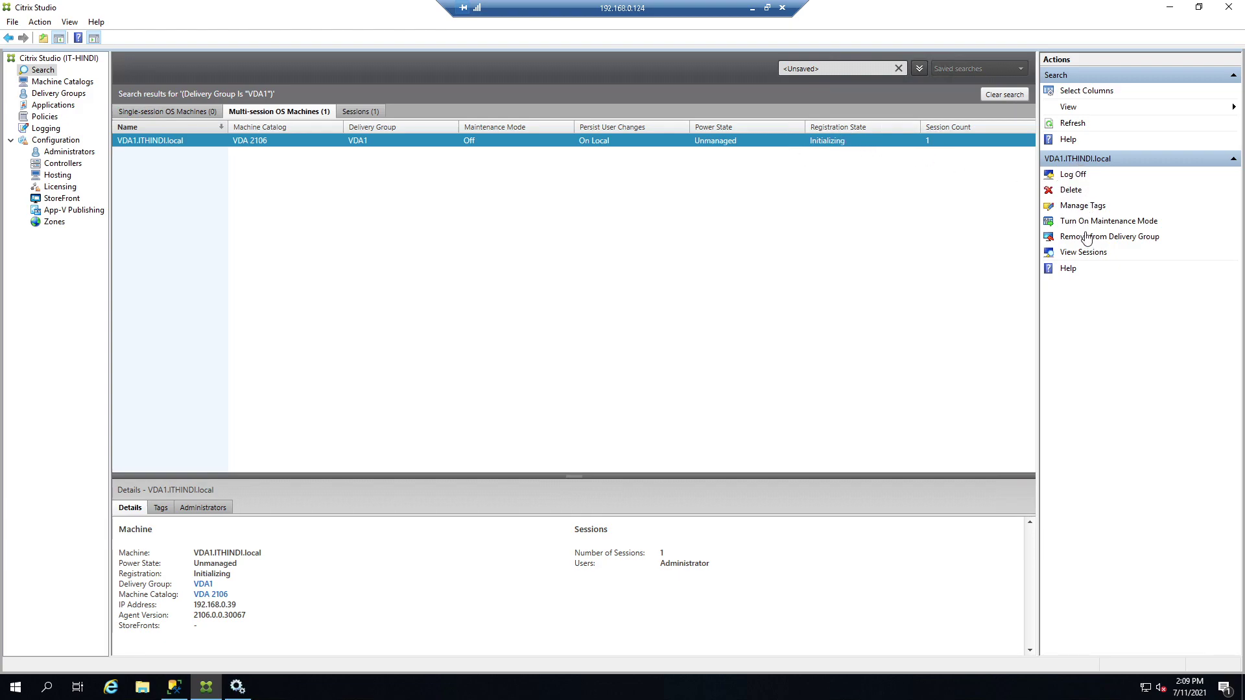
left_click(1071, 125)
left_click(60, 94)
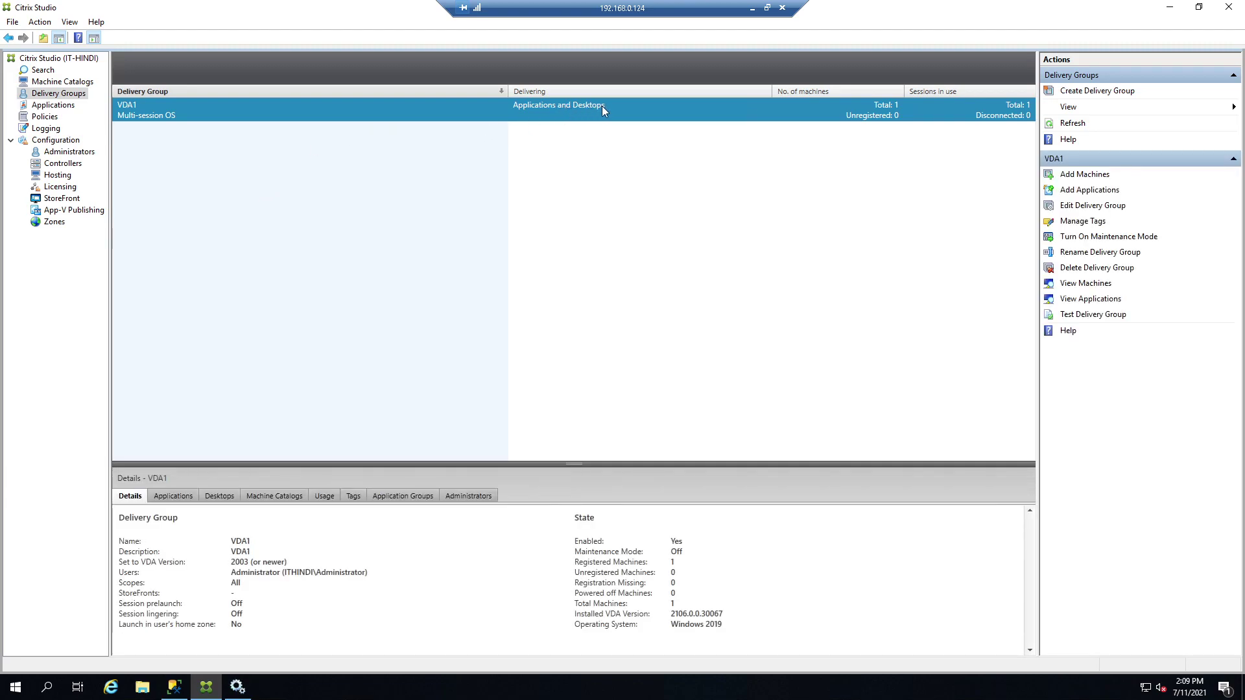
left_click(167, 498)
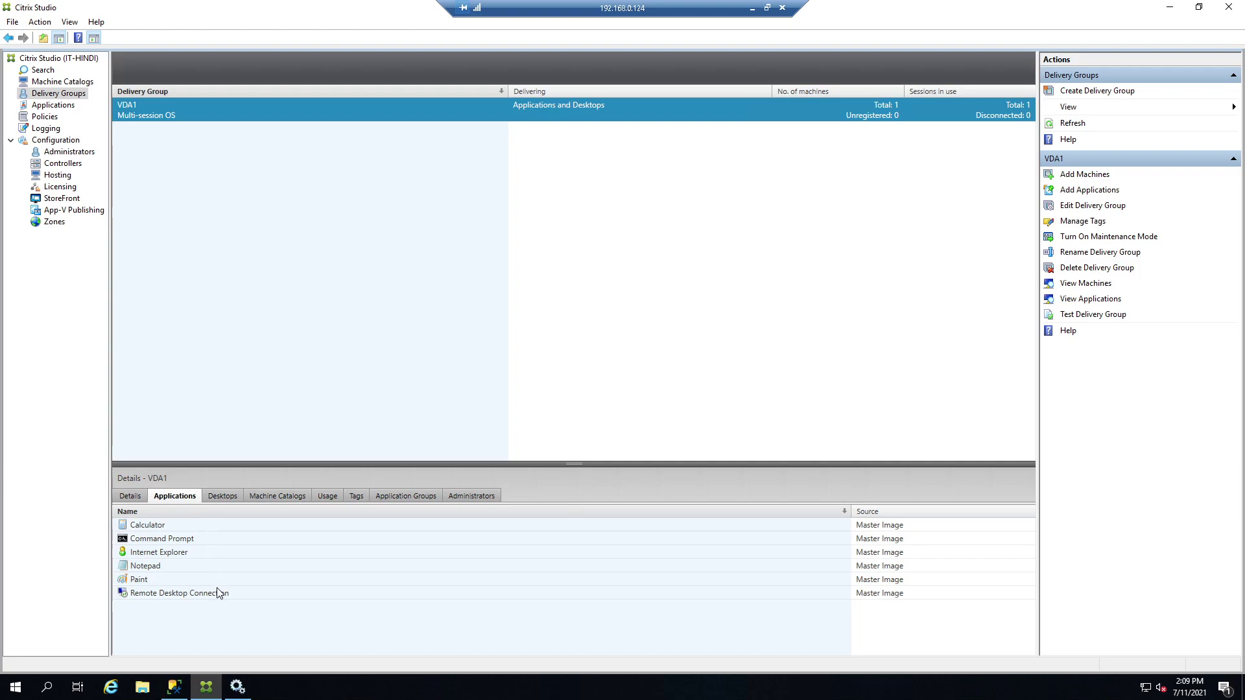
Start adding new applications from the applications overview and assign them to the VDA1 delivery group.
left_click(53, 105)
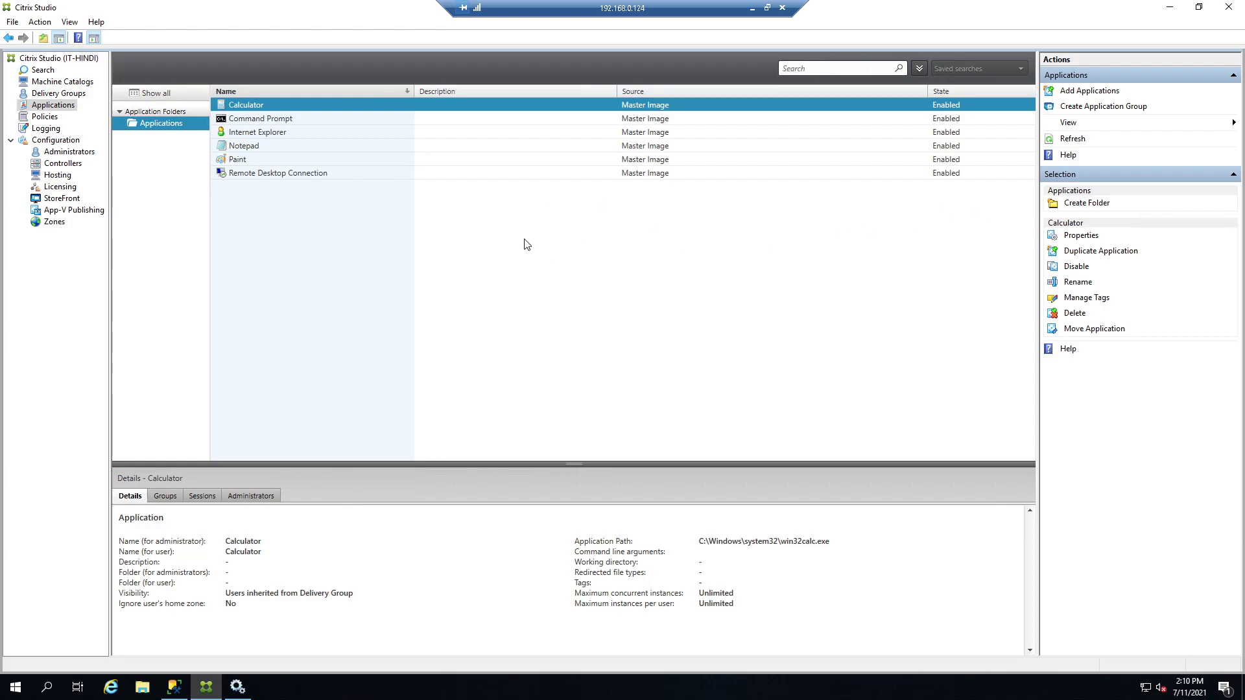
left_click(1081, 91)
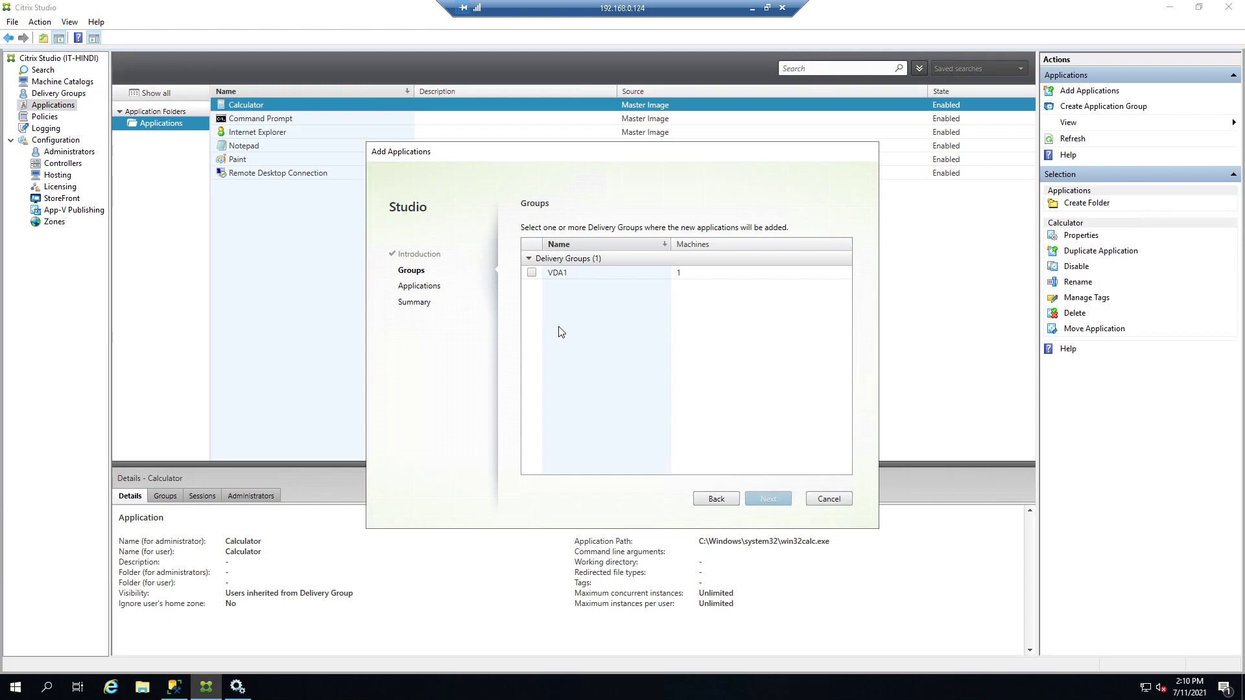
left_click(531, 273)
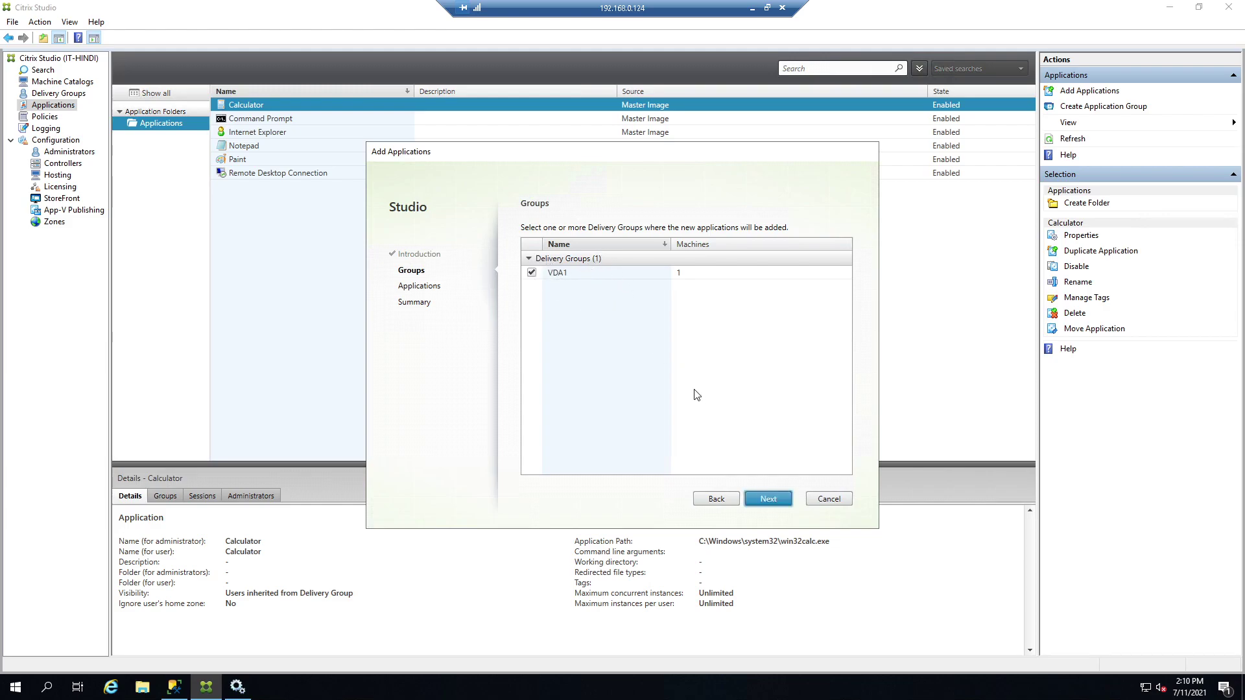
left_click(761, 498)
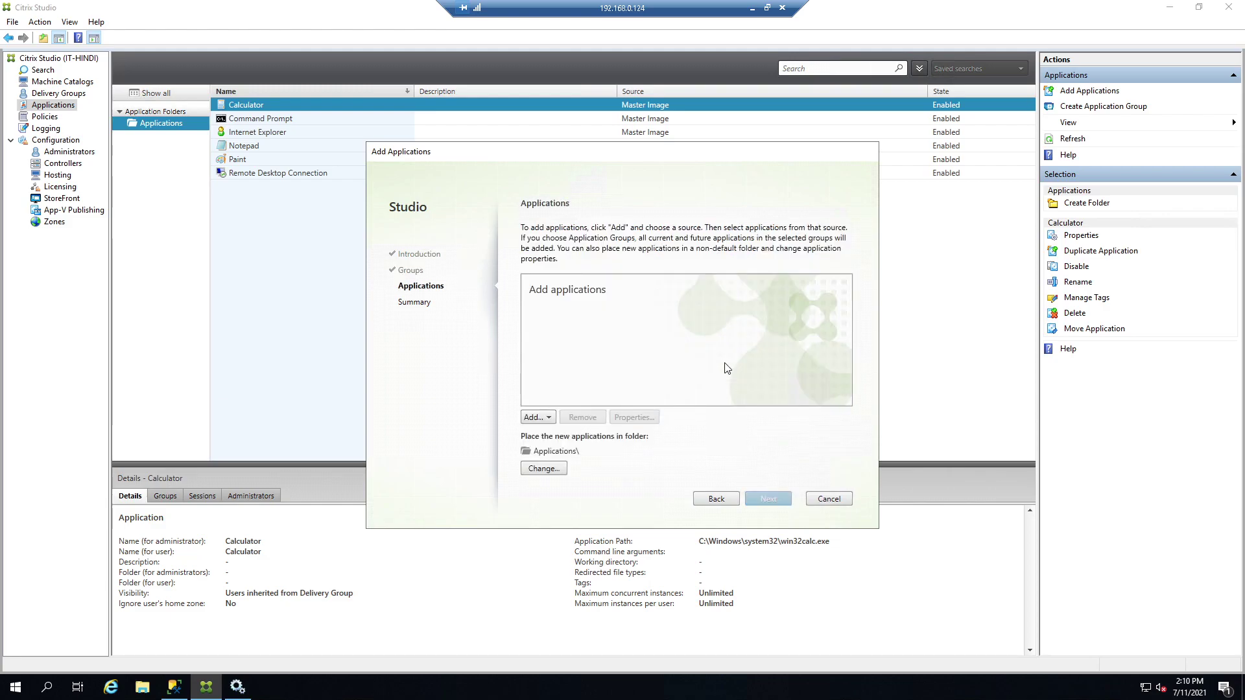
Add FileExplorer from the Start menu source, finish adding it to the group, and return to the delivery groups overview.
left_click(544, 418)
left_click(555, 436)
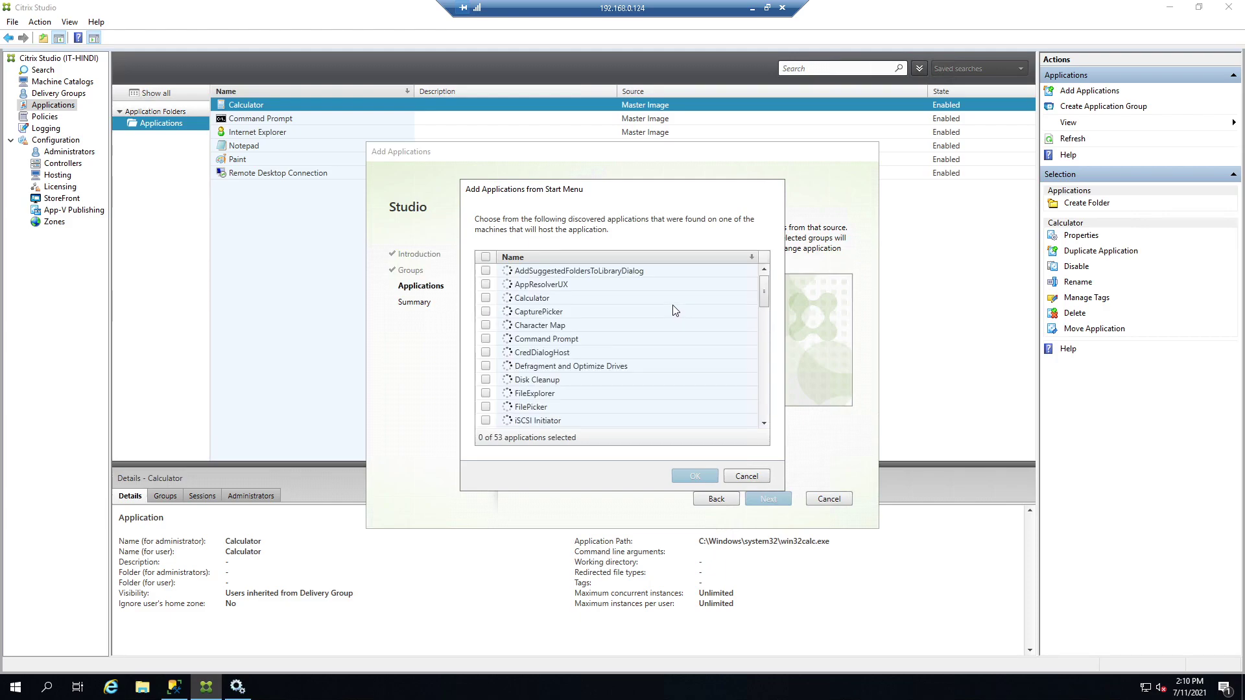
left_click(485, 394)
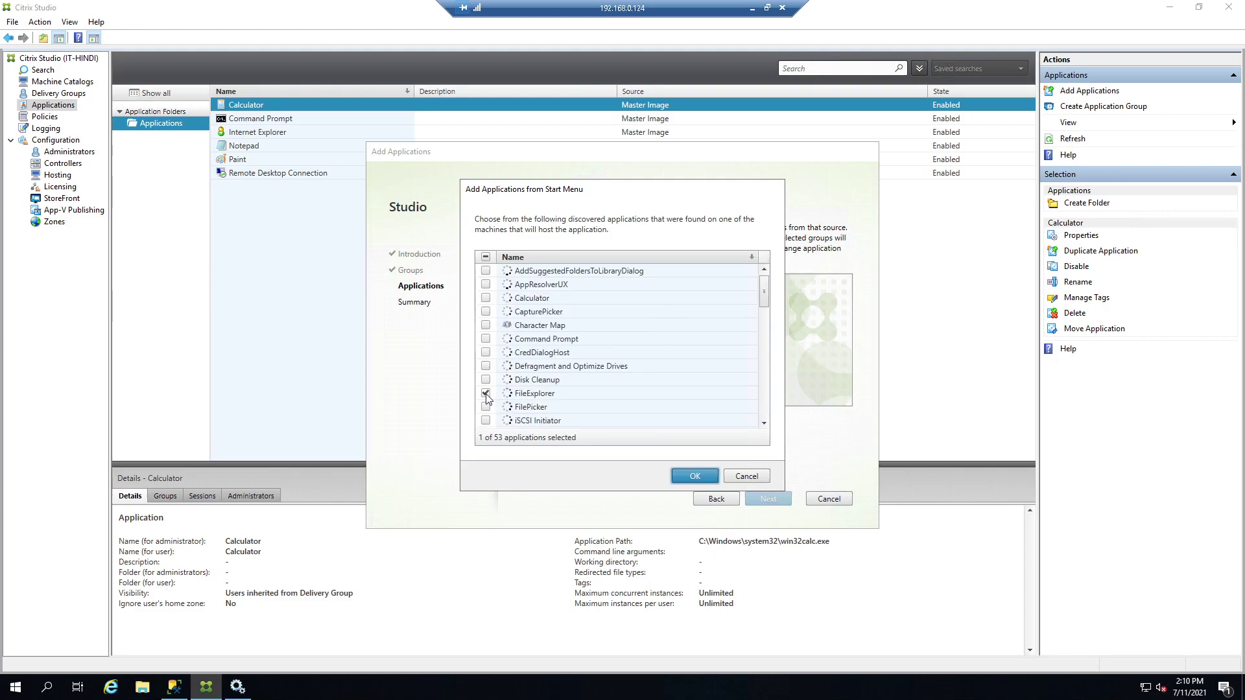
left_click(679, 477)
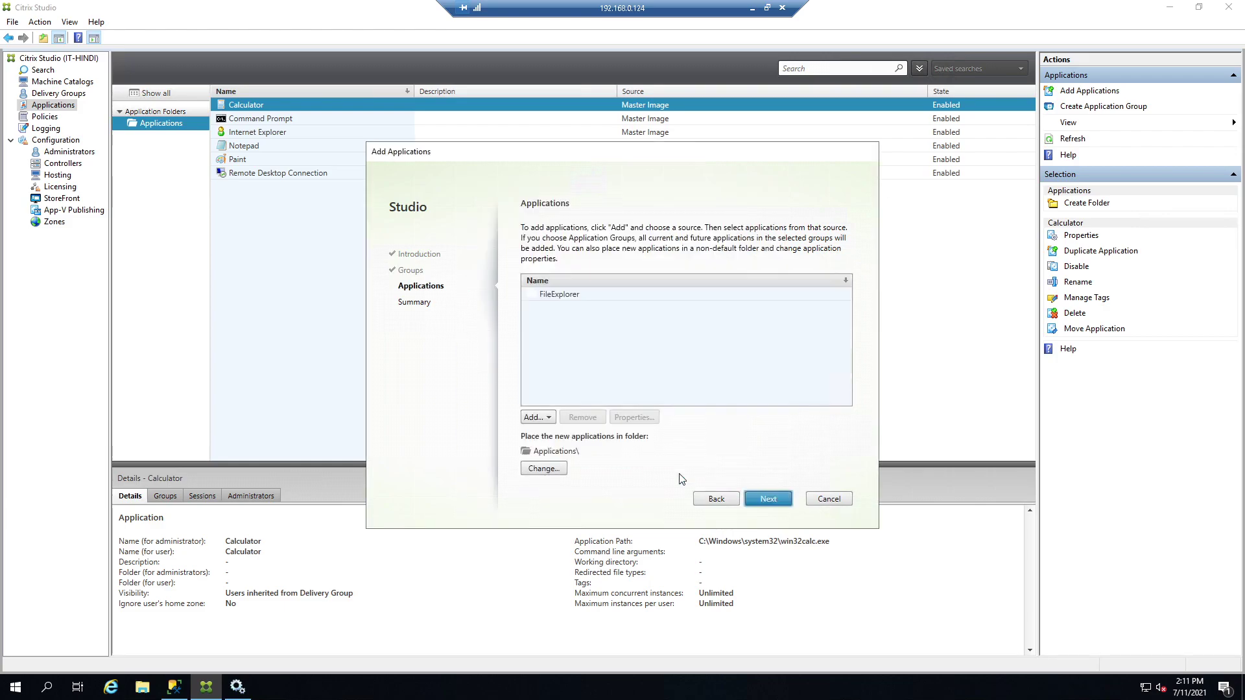
left_click(767, 499)
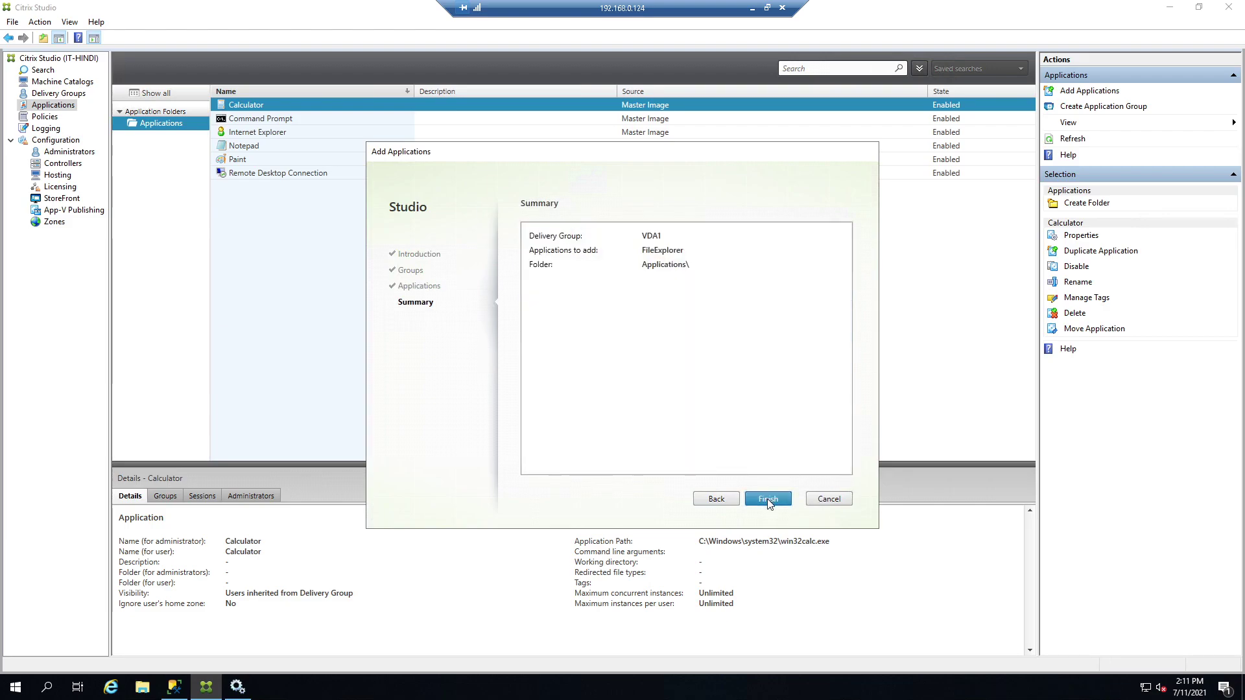
left_click(768, 499)
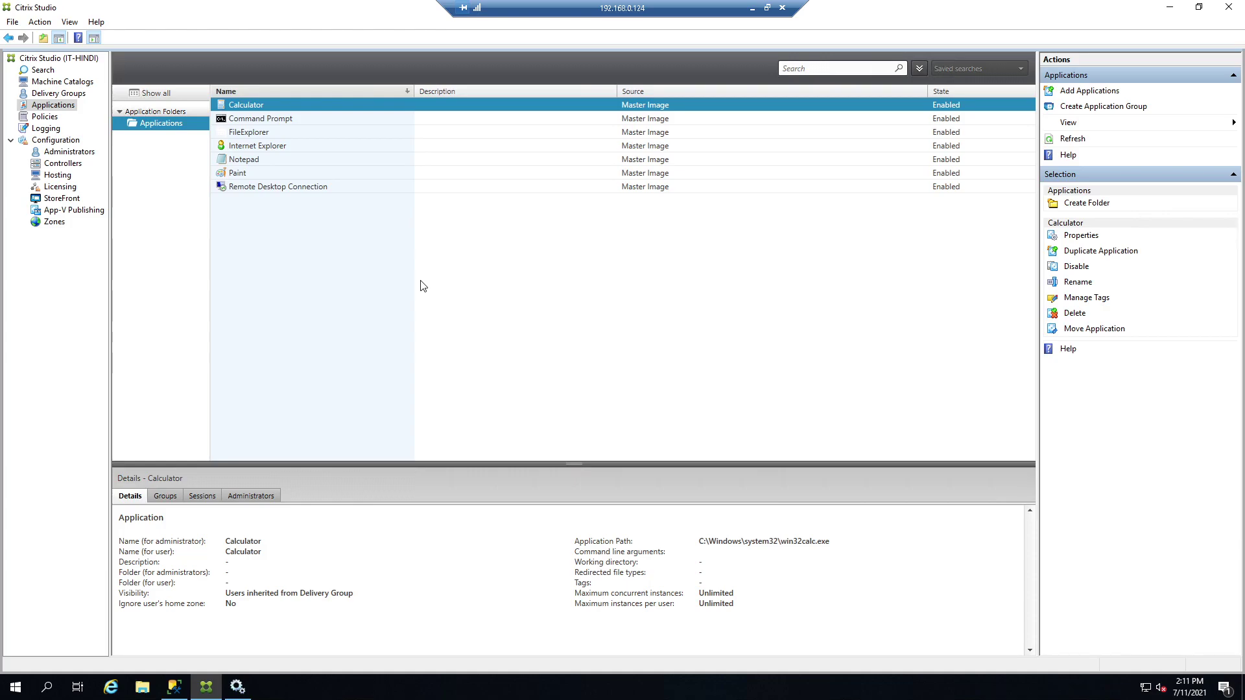
left_click(63, 95)
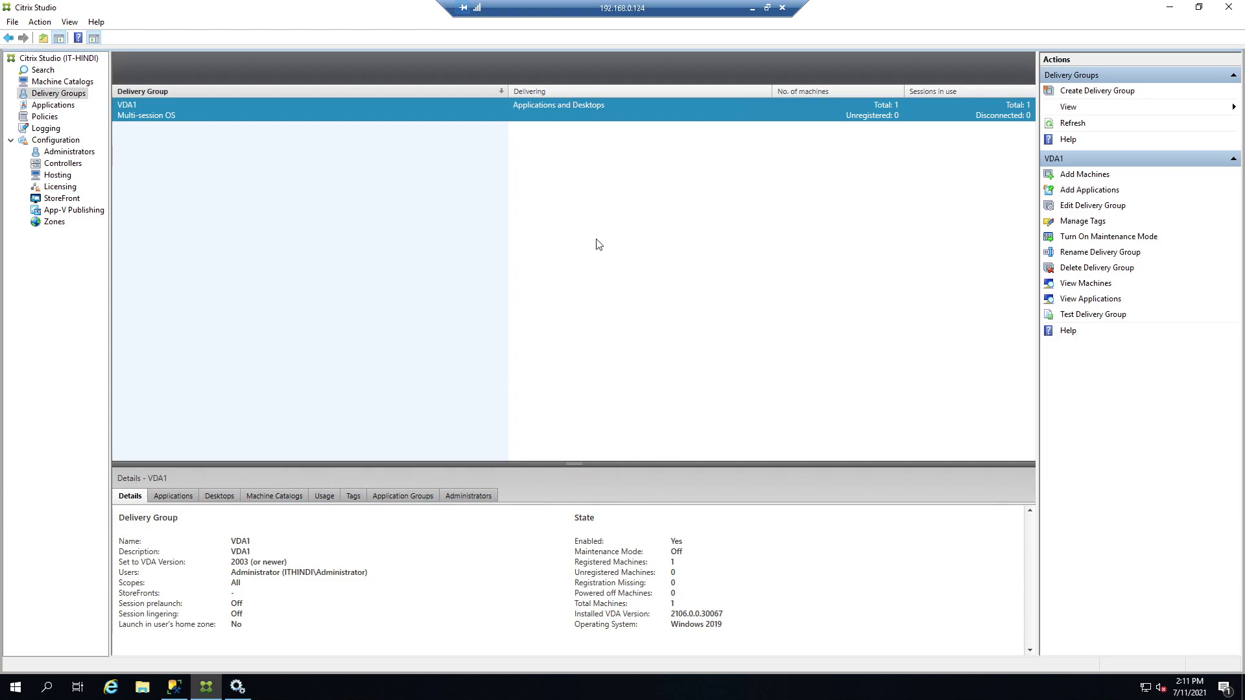
left_click(752, 8)
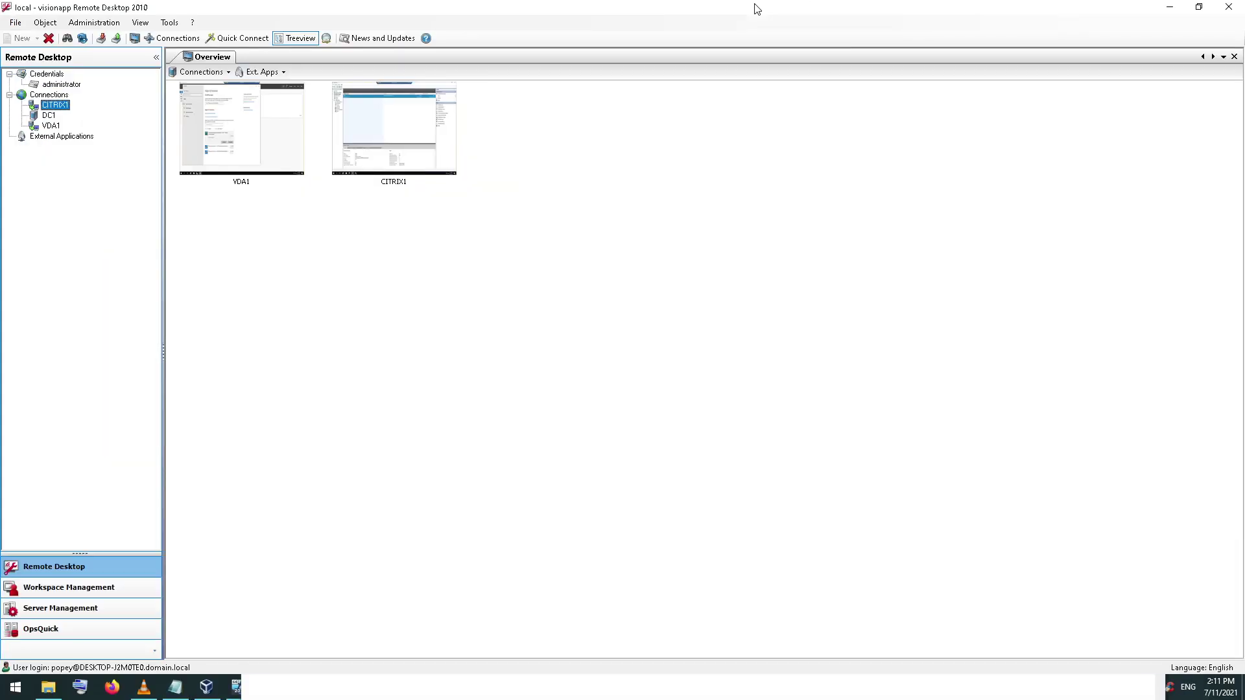
left_click(303, 687)
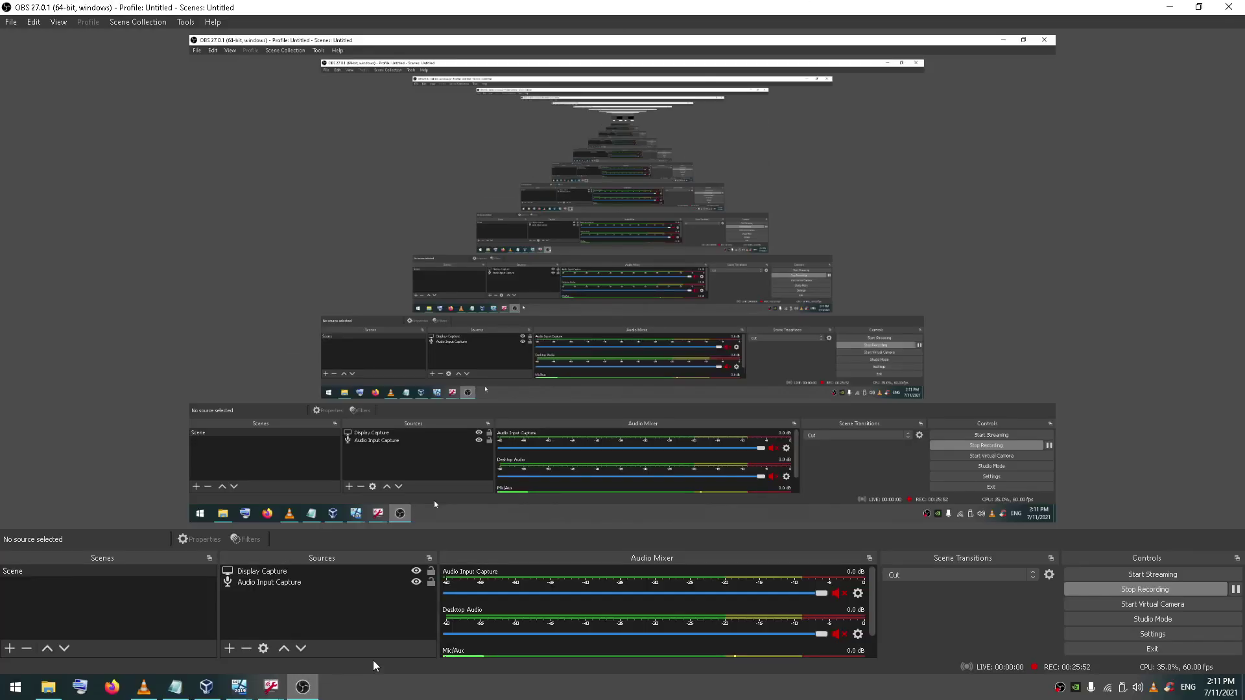